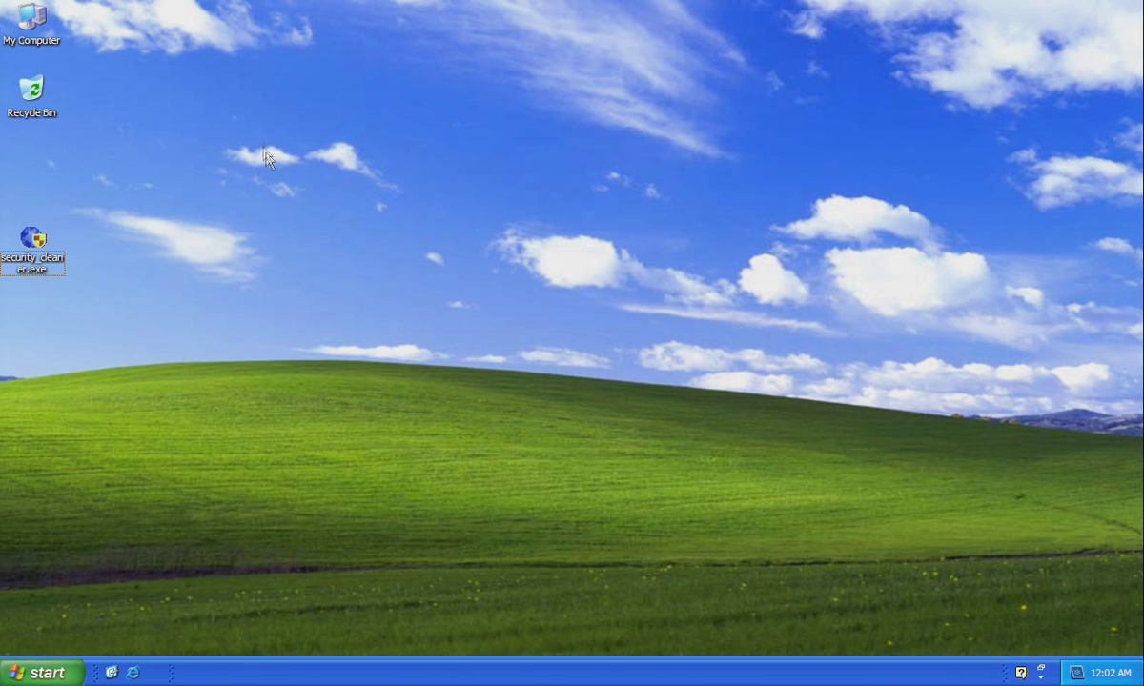
# Launch security_cleaner.exe from the desktop and dismiss the Application Data window and update popup.
pyautogui.click(36, 243)
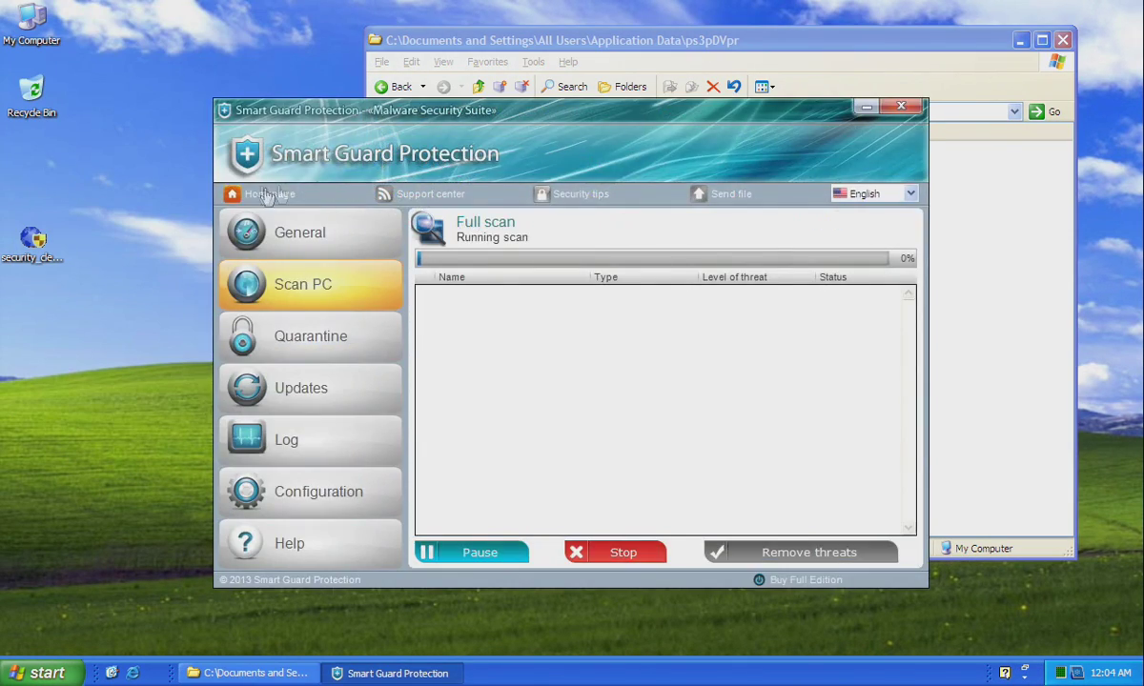
pyautogui.click(1061, 40)
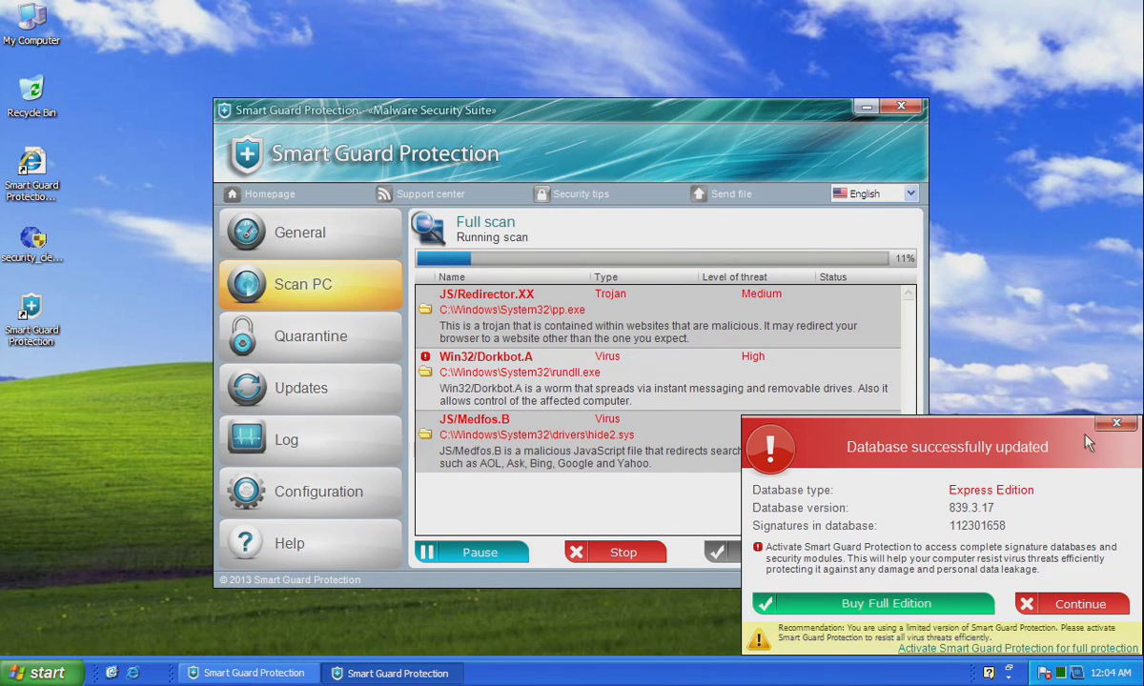
pyautogui.click(1118, 428)
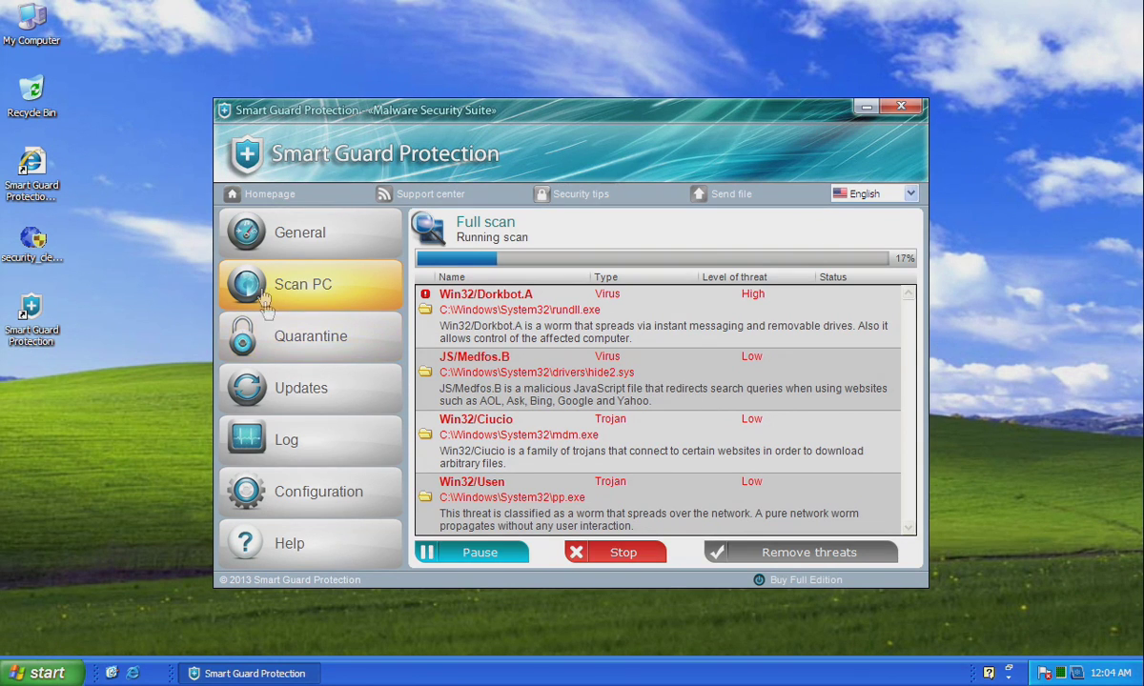
# Browse the General, Quarantine, Updates, Log and Configuration pages, then bring up the Help FAQ.
pyautogui.click(260, 219)
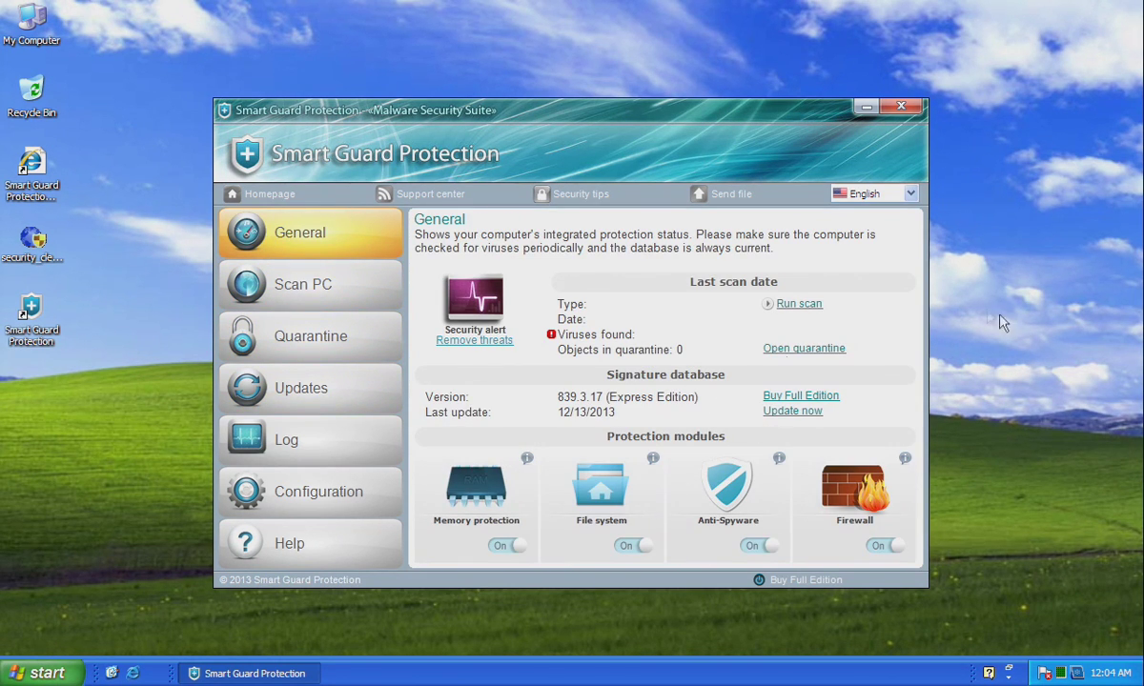
pyautogui.click(296, 340)
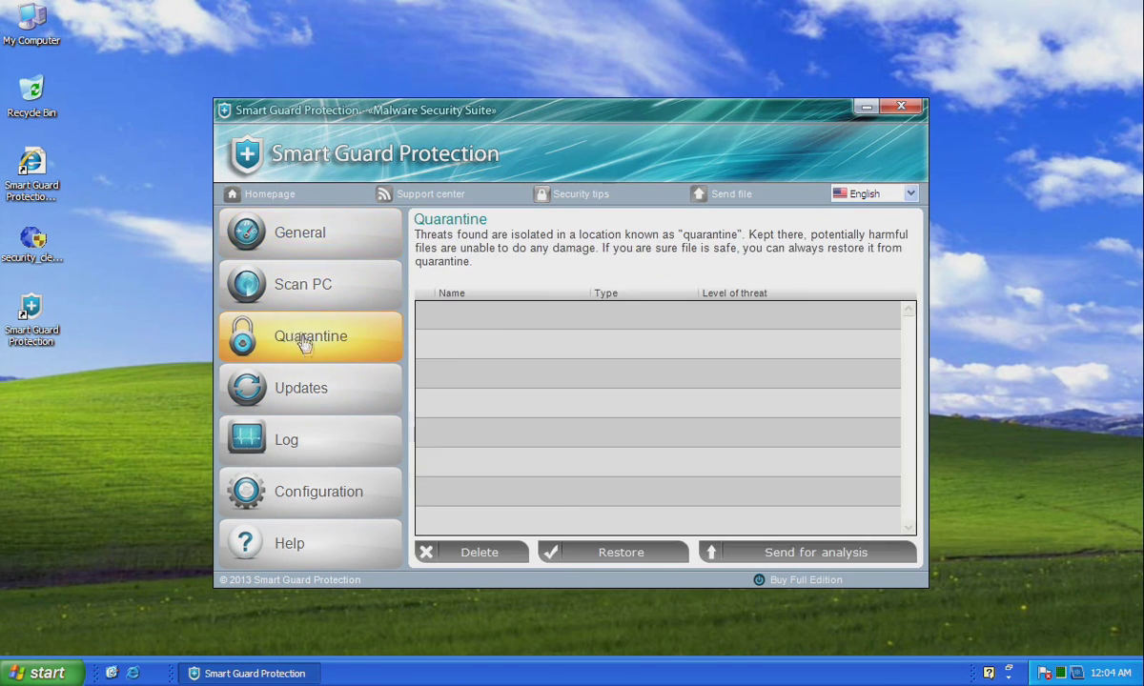
pyautogui.click(297, 387)
pyautogui.click(272, 431)
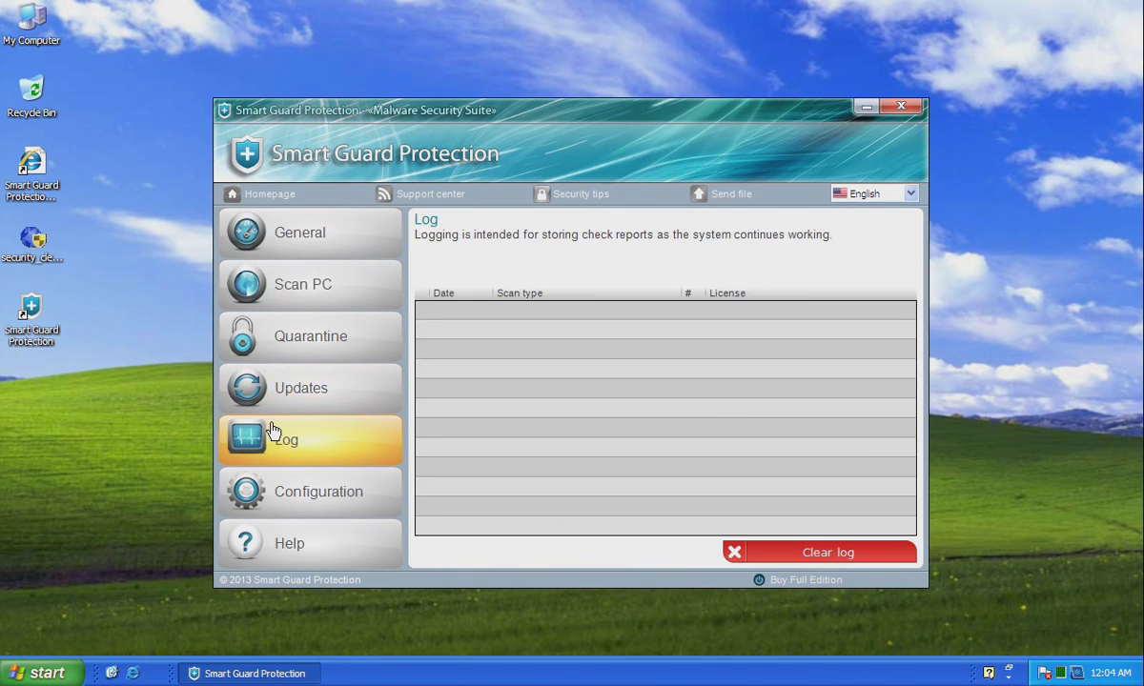
pyautogui.click(295, 490)
pyautogui.click(293, 536)
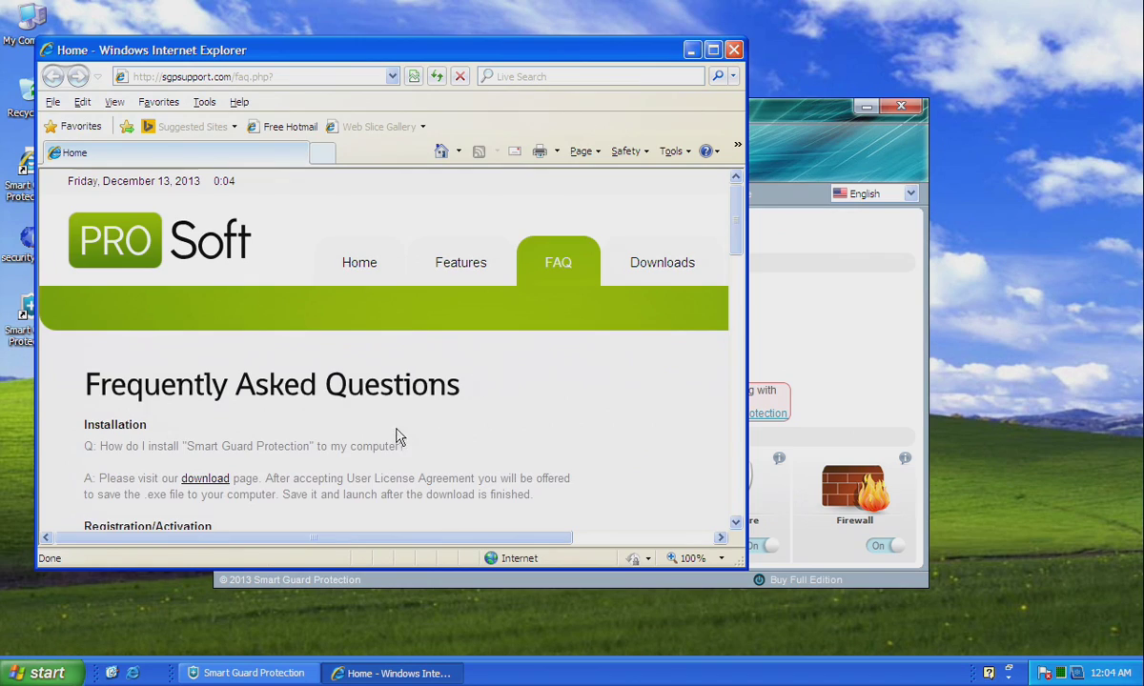
# Look over the support FAQ page and close that browser window.
pyautogui.scroll(-15, 399, 437)
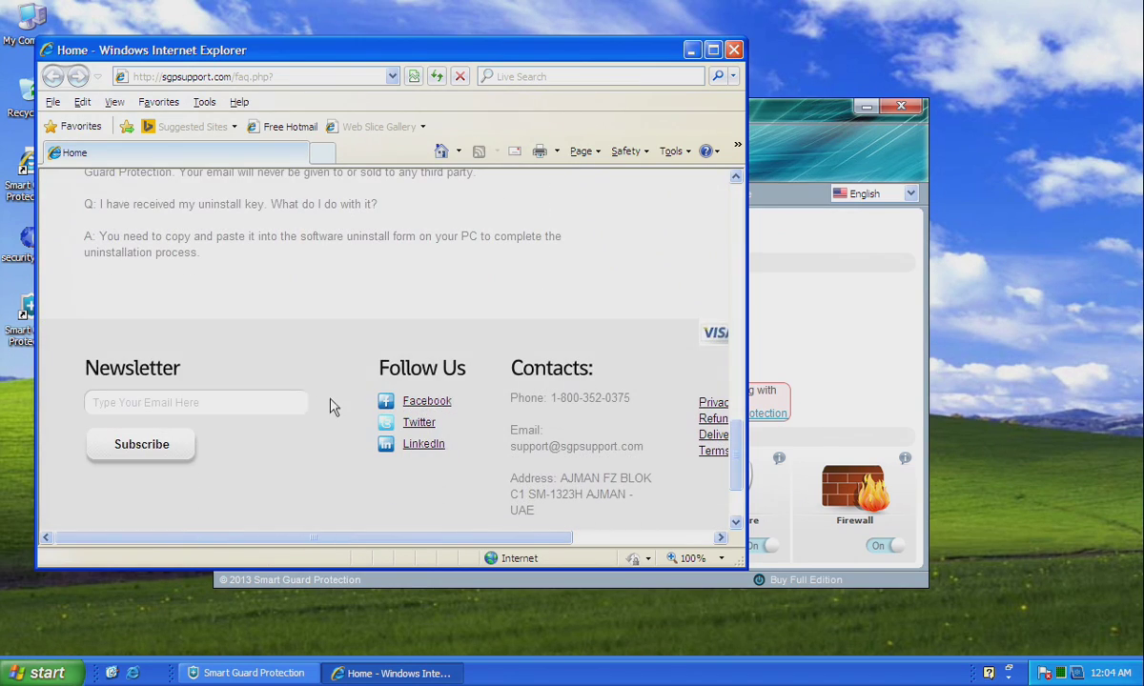
pyautogui.scroll(15, 329, 397)
pyautogui.hscroll(1, 396, 243)
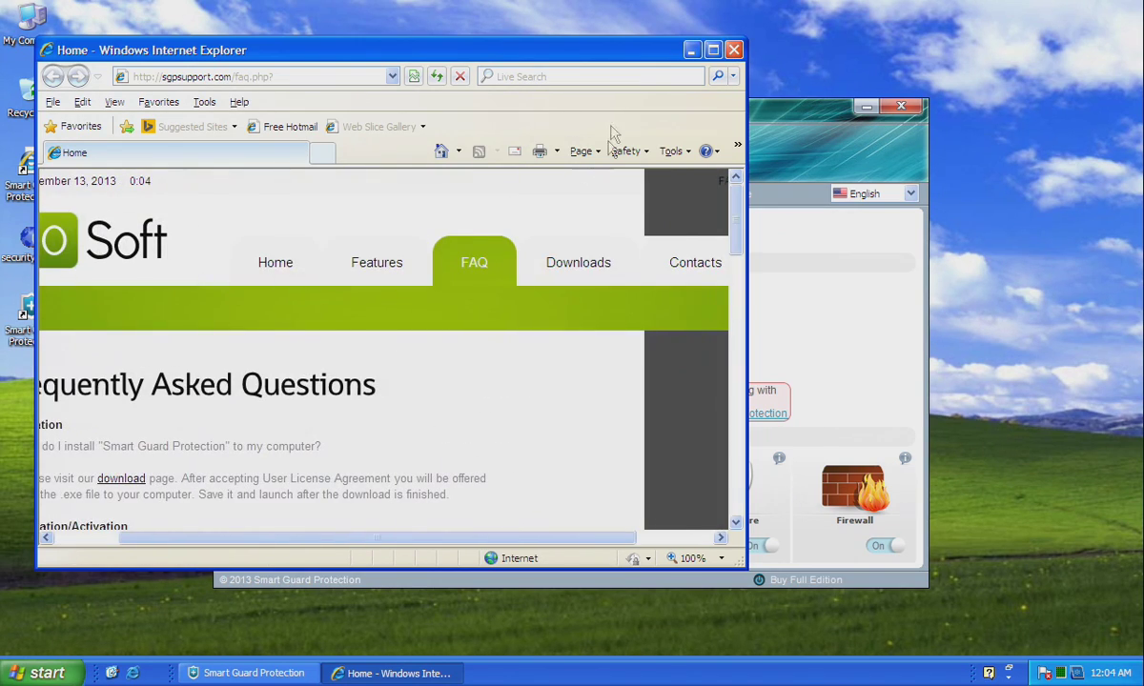
pyautogui.click(733, 49)
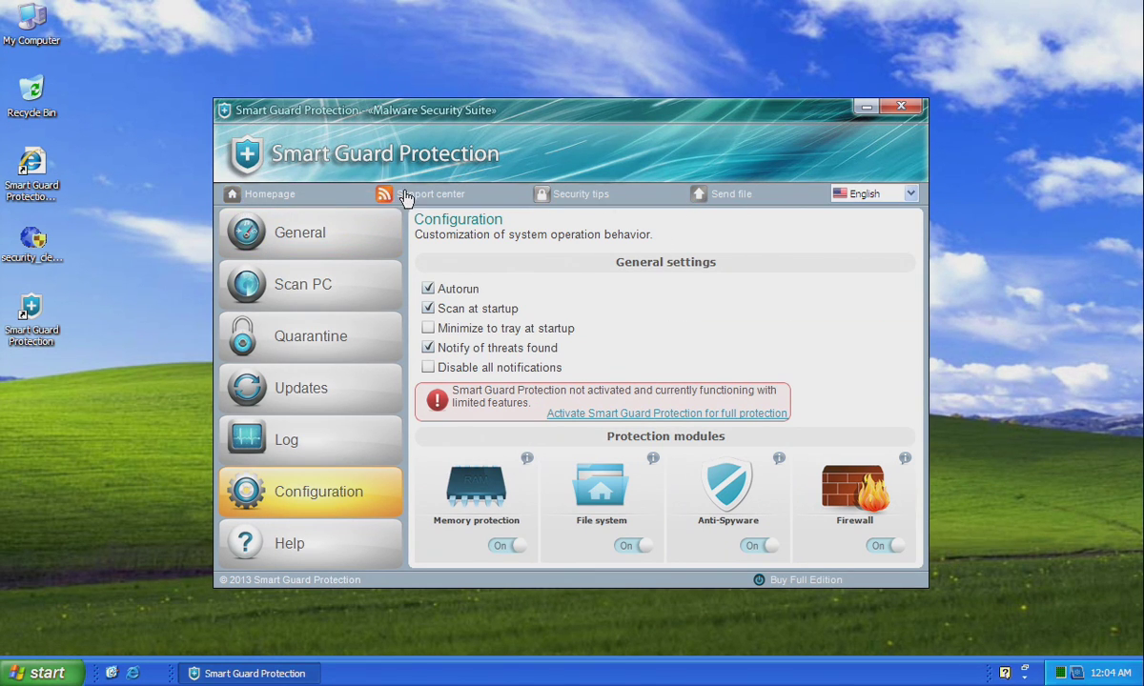
# Load the Security tips home page, skim it, and close the browser again.
pyautogui.click(559, 196)
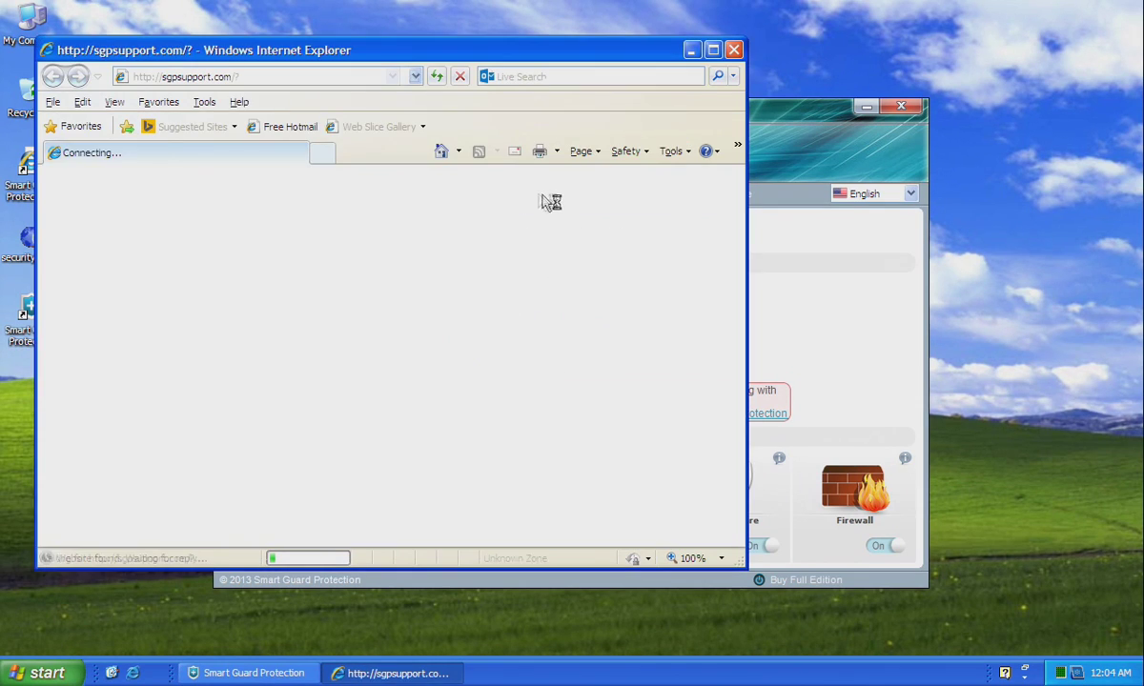
pyautogui.scroll(-5, 375, 322)
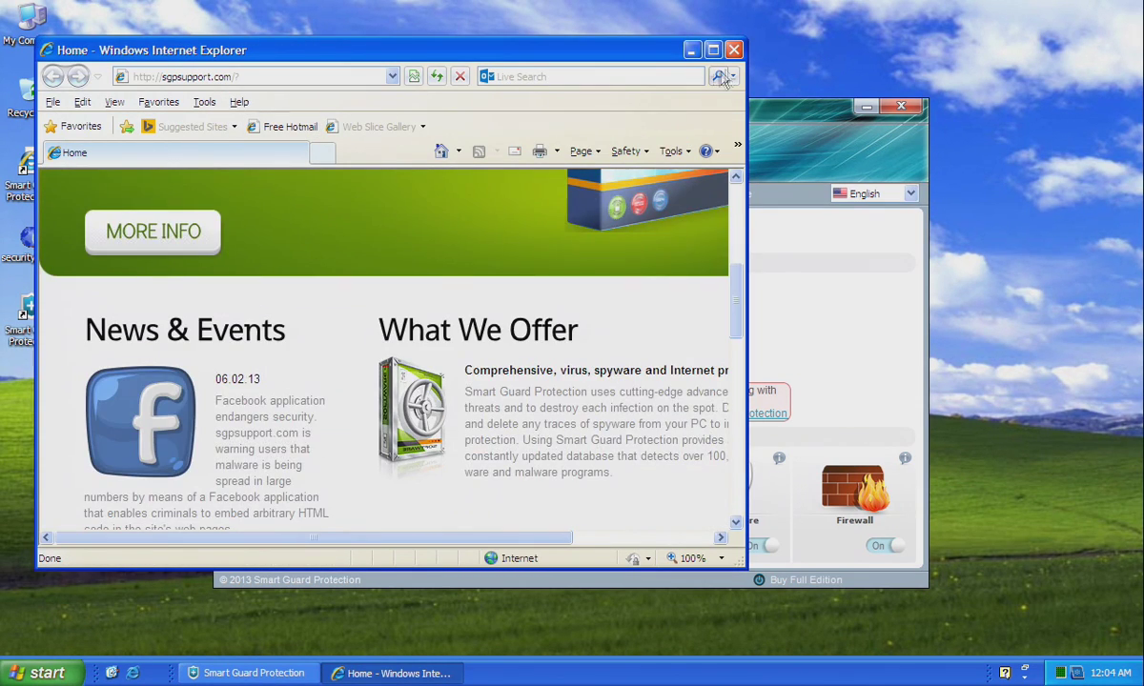
pyautogui.click(734, 50)
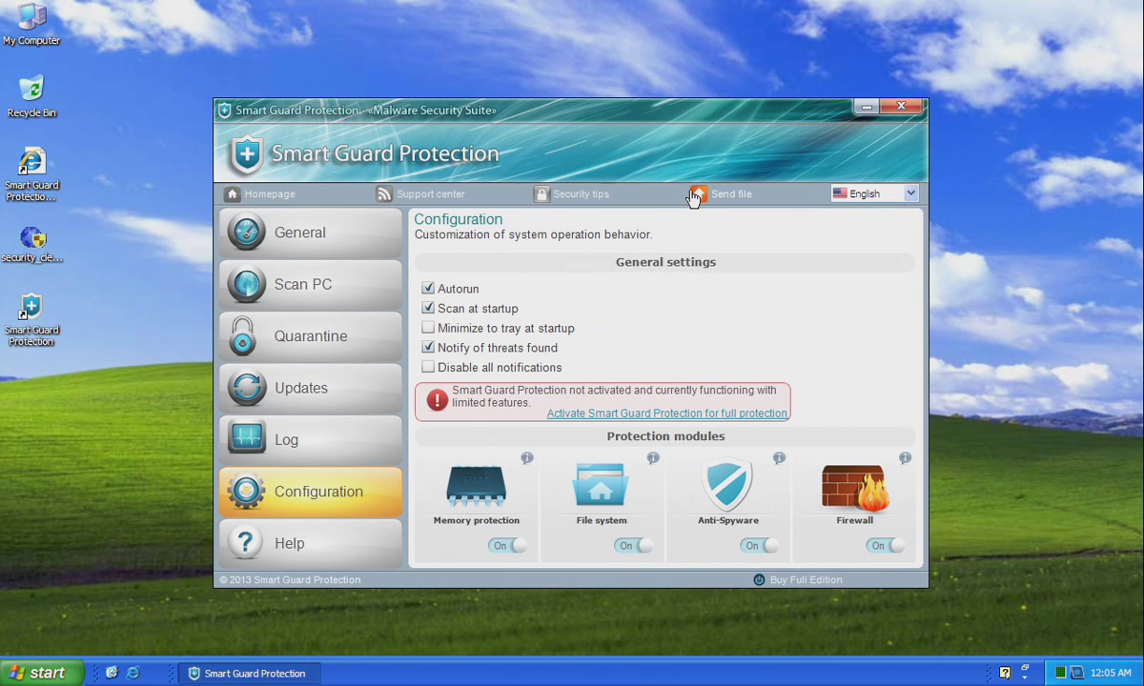
# On VirusTotal's send-file page, pick a file to upload, browsing into the C: drive.
pyautogui.click(699, 197)
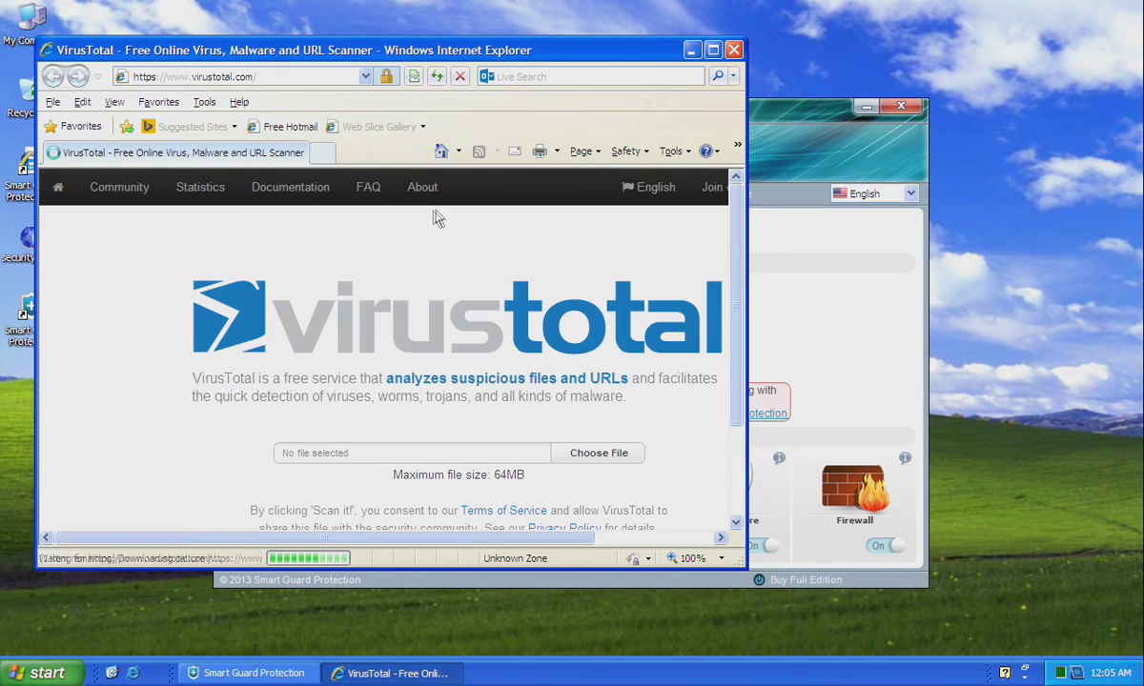
pyautogui.click(587, 458)
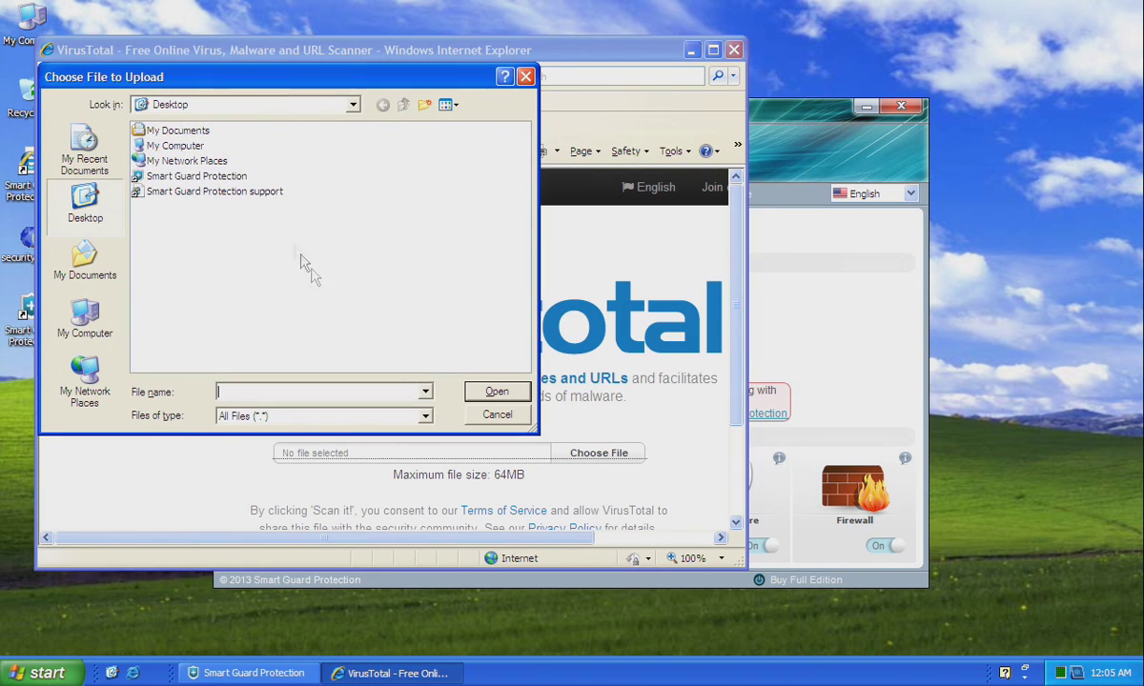
pyautogui.click(88, 256)
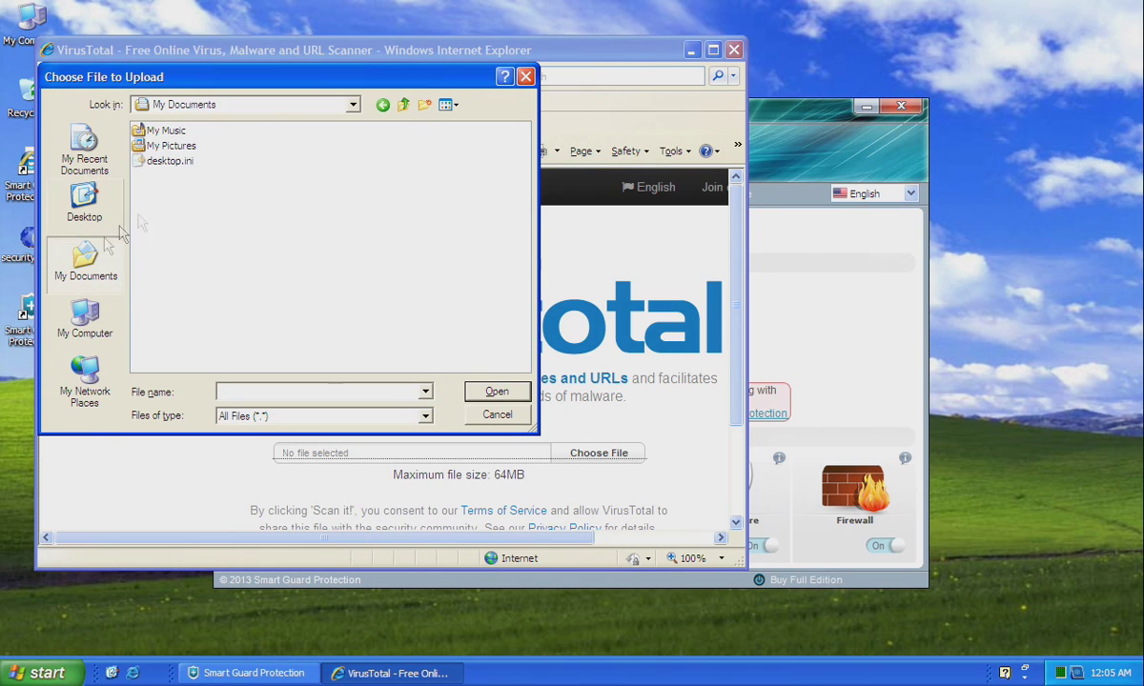
pyautogui.click(402, 106)
pyautogui.doubleClick(152, 146)
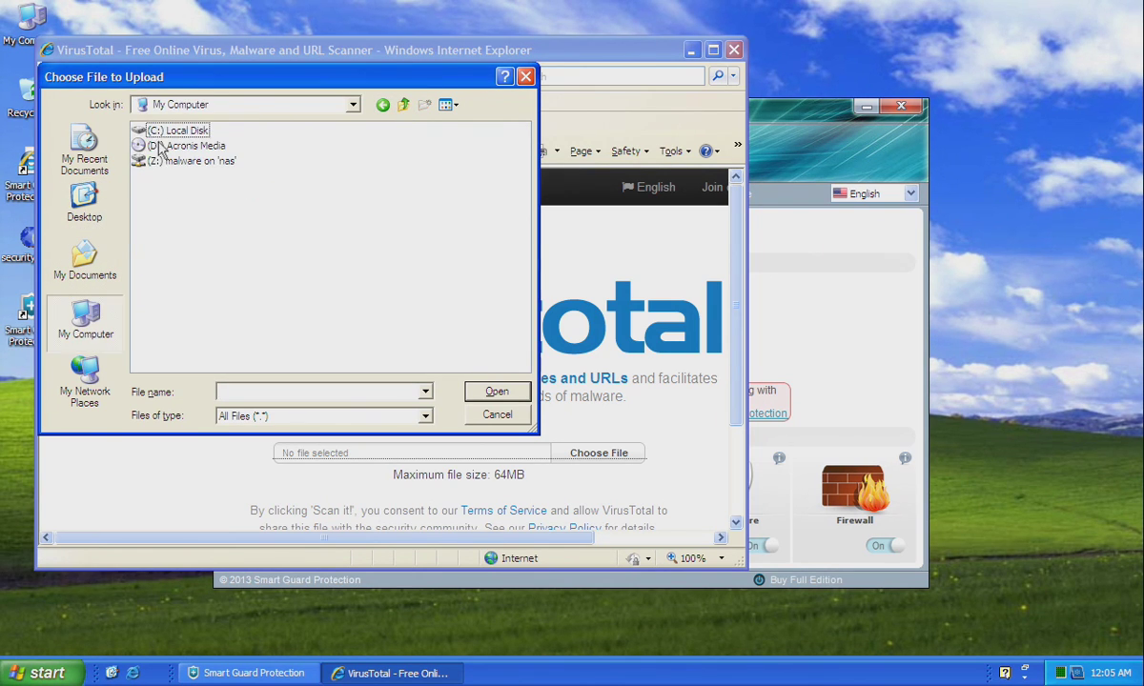
pyautogui.click(159, 134)
pyautogui.doubleClick(159, 133)
# Upload ps3pDVpr.exe from All Users\Application Data\ps3pDVpr, scan it, and close the browser.
pyautogui.doubleClick(164, 133)
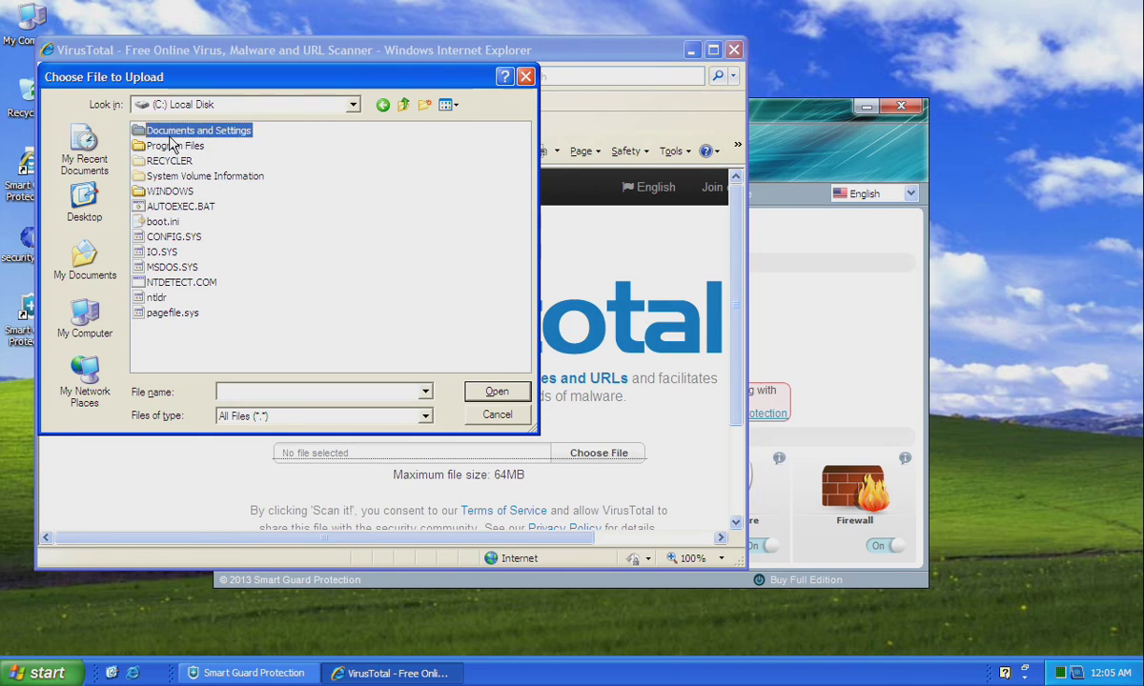
pyautogui.doubleClick(164, 145)
pyautogui.doubleClick(168, 132)
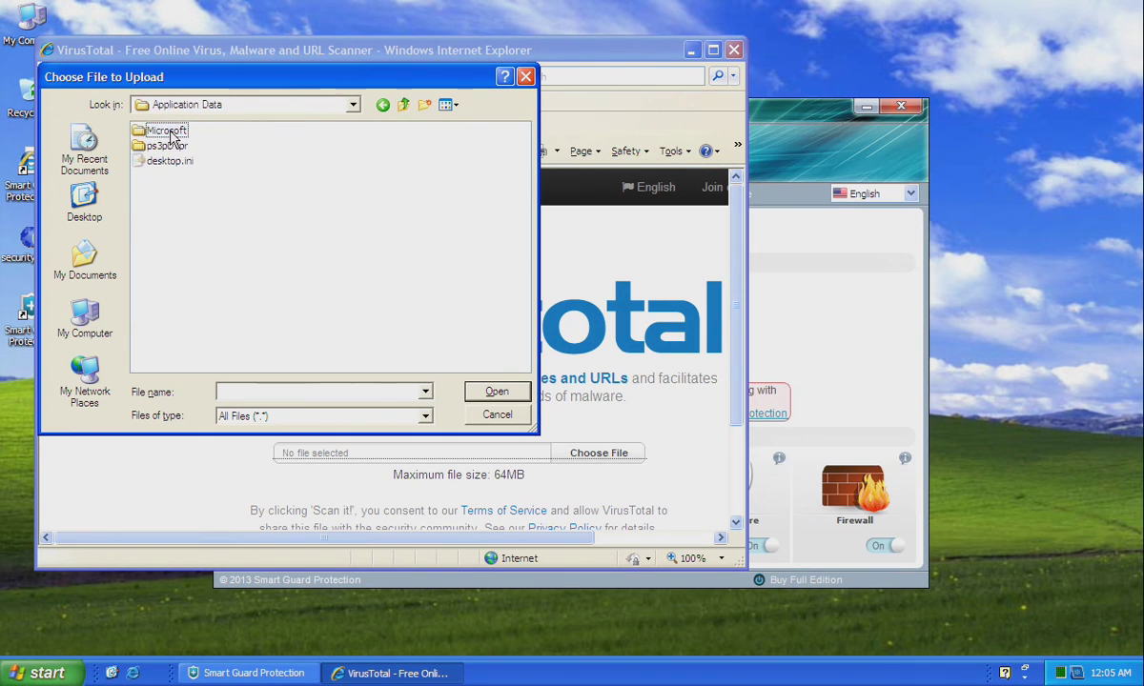
pyautogui.doubleClick(168, 146)
pyautogui.doubleClick(154, 177)
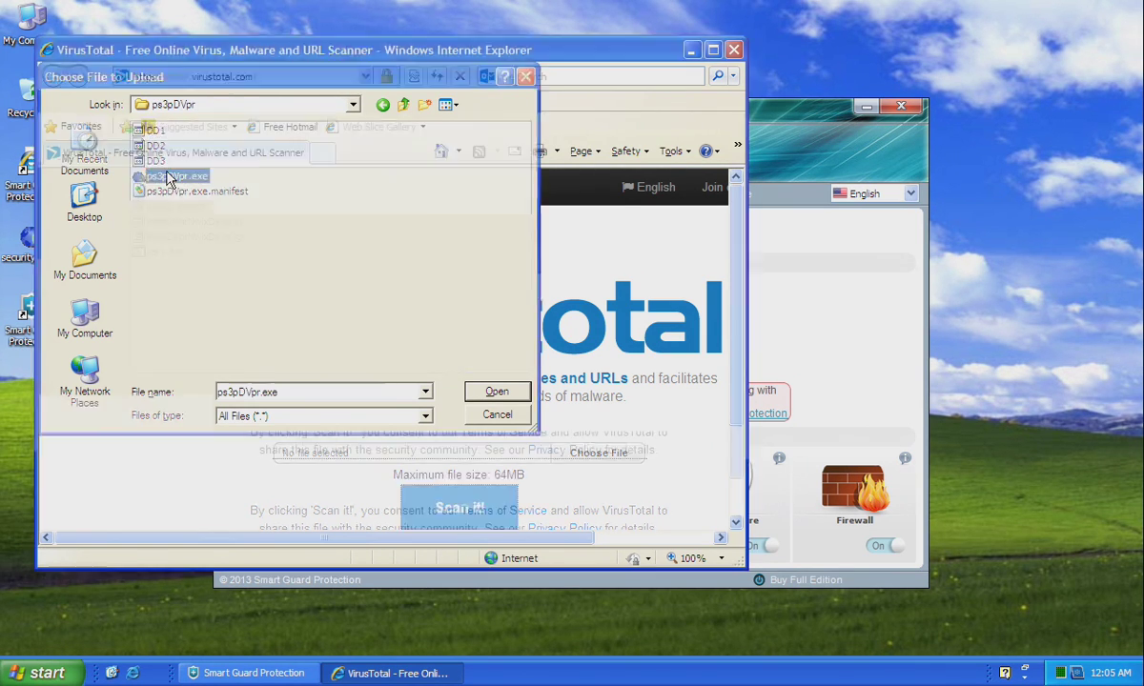
pyautogui.click(461, 503)
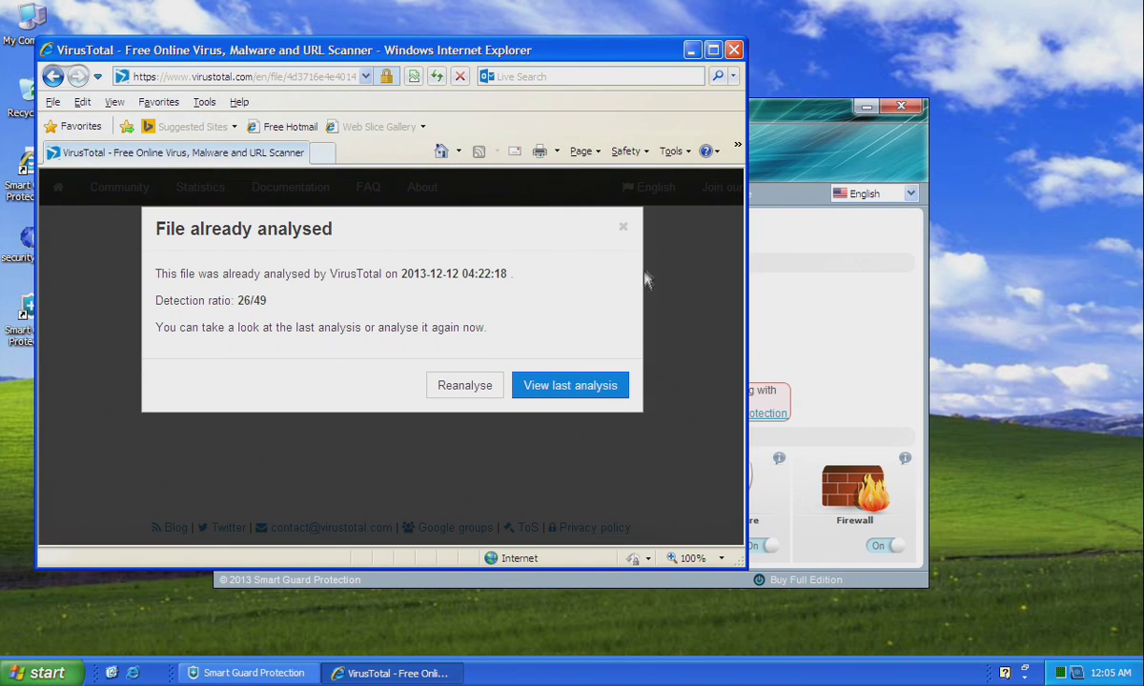
pyautogui.click(733, 50)
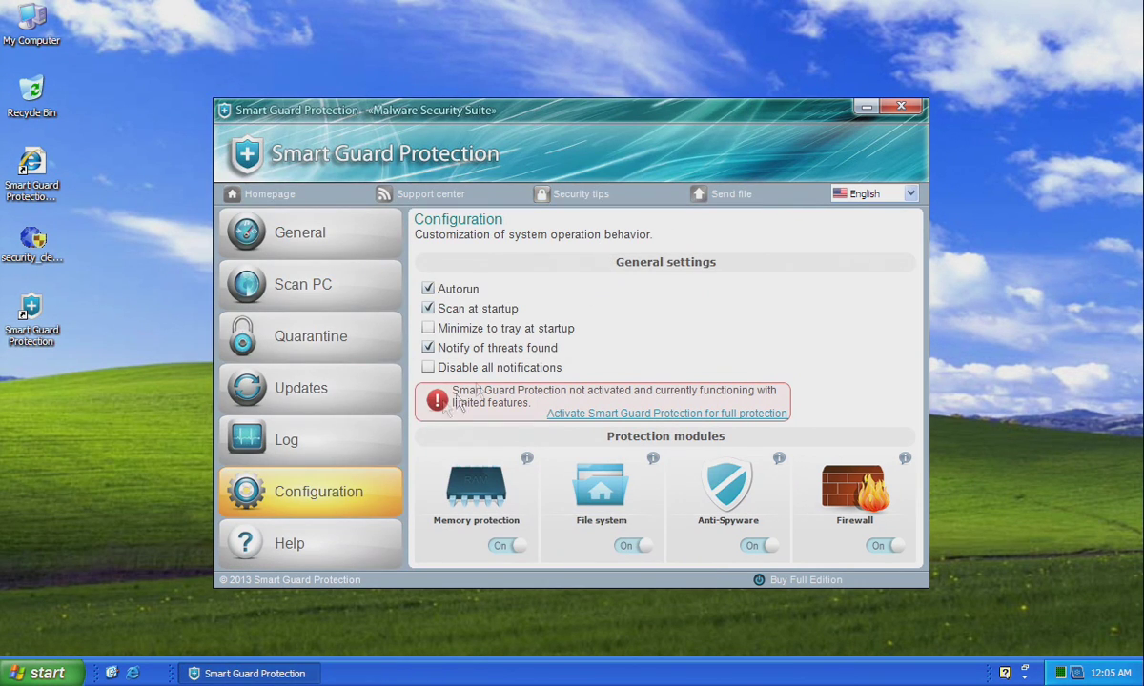
pyautogui.click(317, 244)
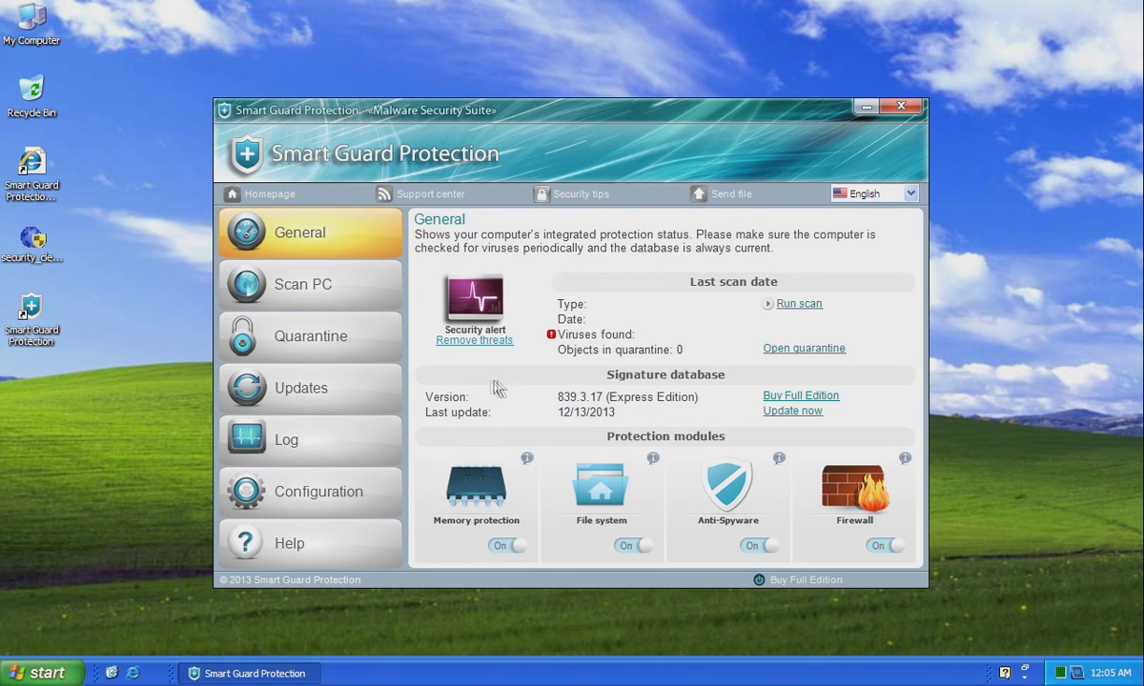
pyautogui.rightClick(694, 670)
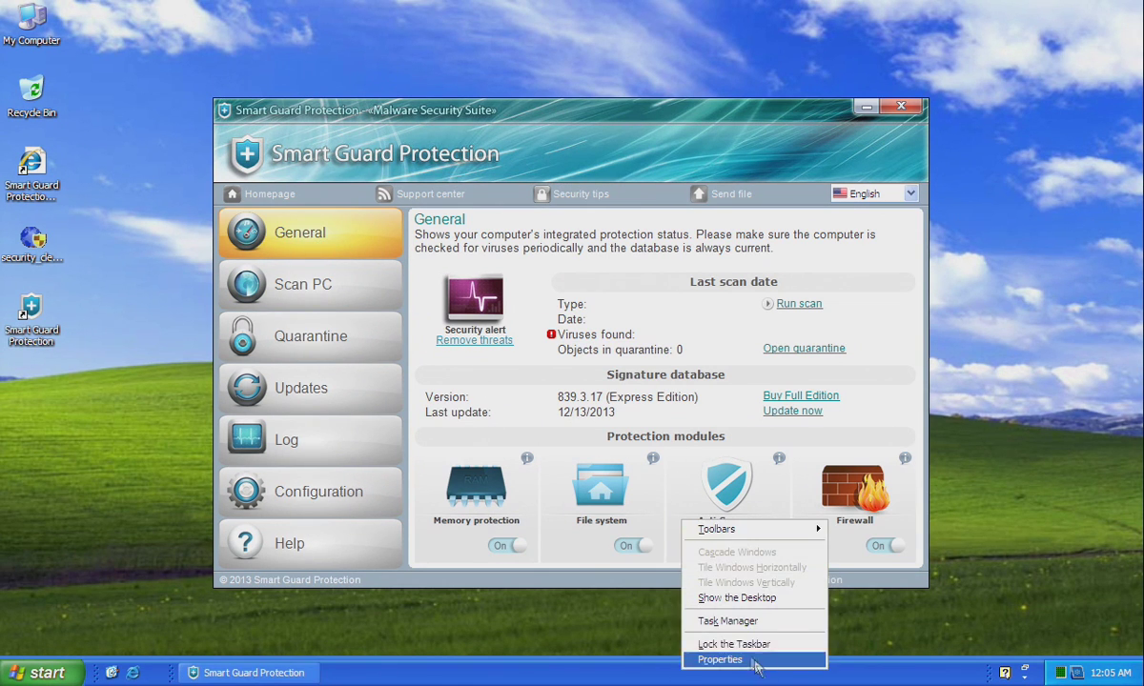
pyautogui.click(725, 618)
pyautogui.click(797, 303)
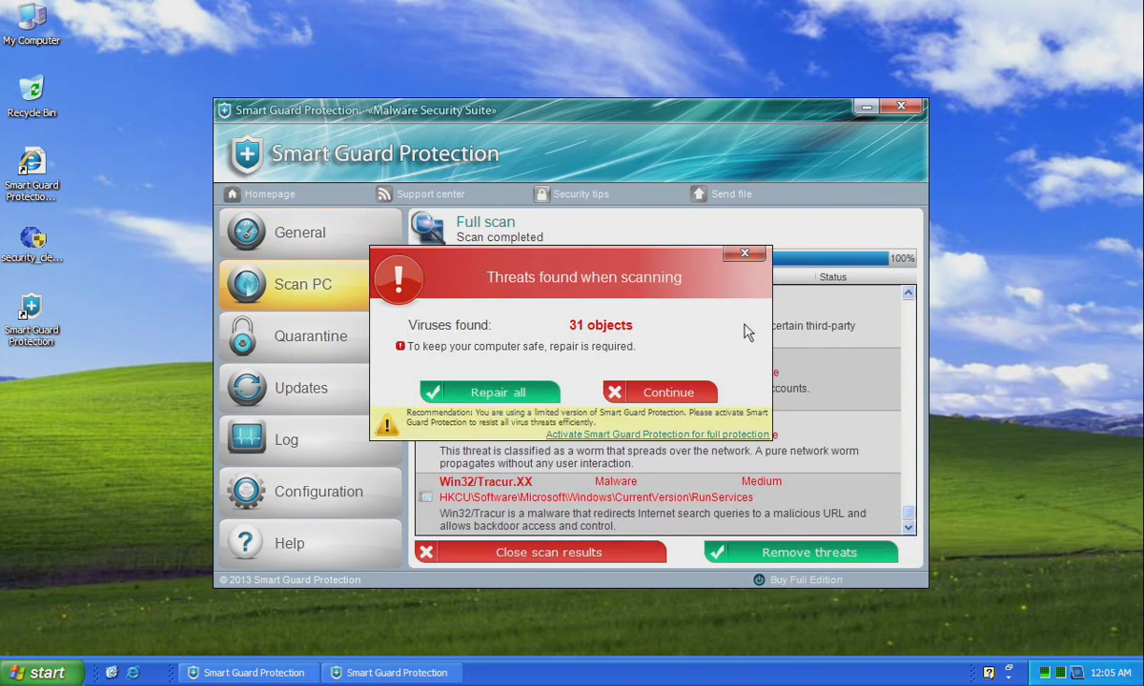
pyautogui.press('super')
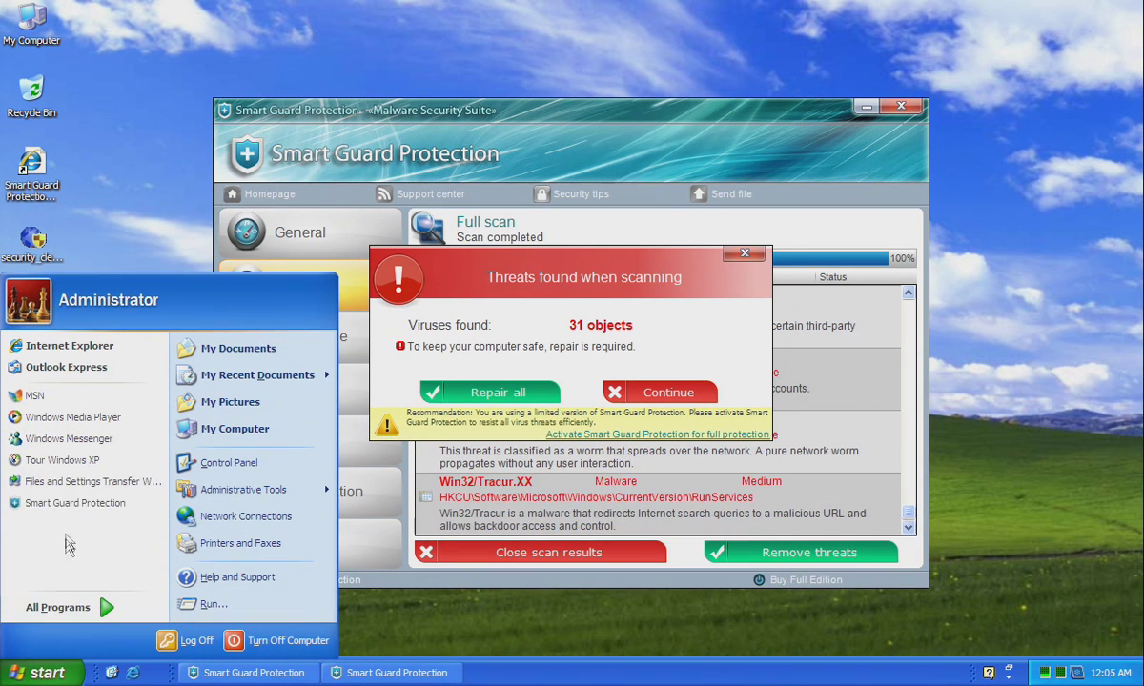
pyautogui.click(69, 419)
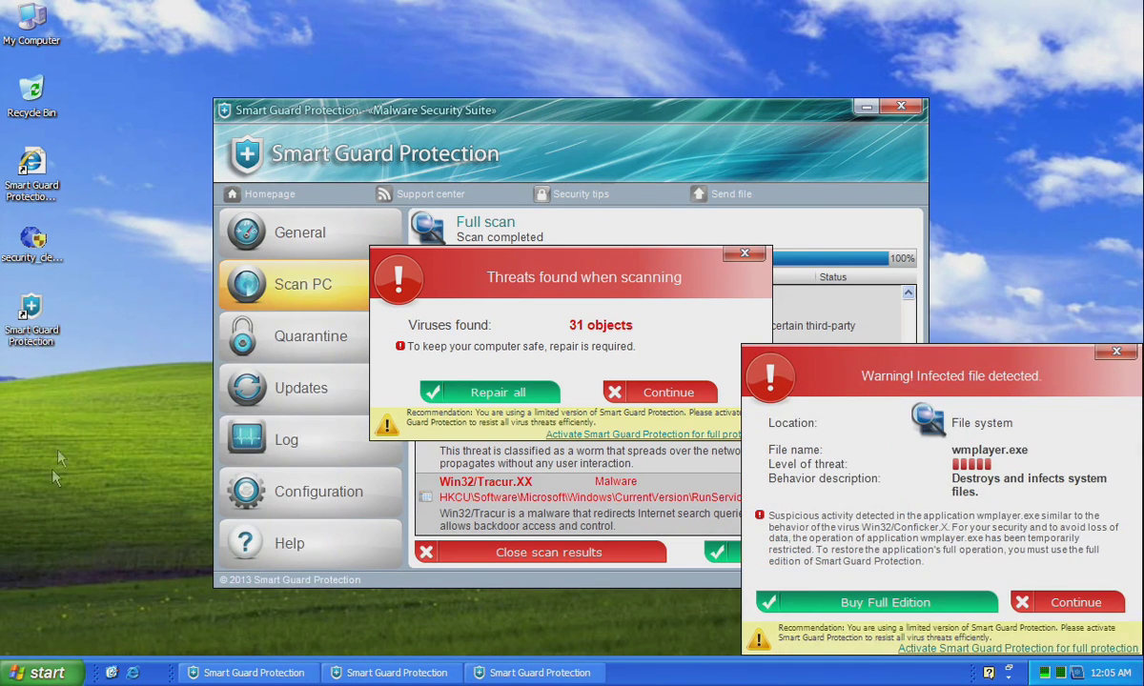
pyautogui.press('super')
pyautogui.click(57, 607)
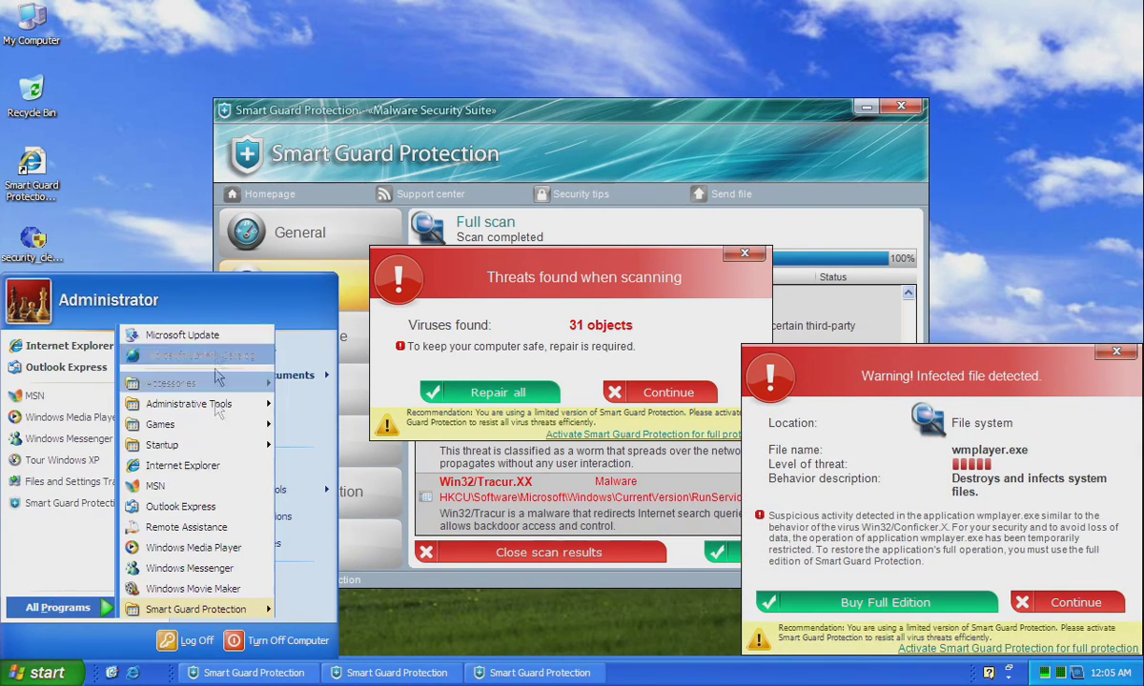
pyautogui.moveTo(205, 383)
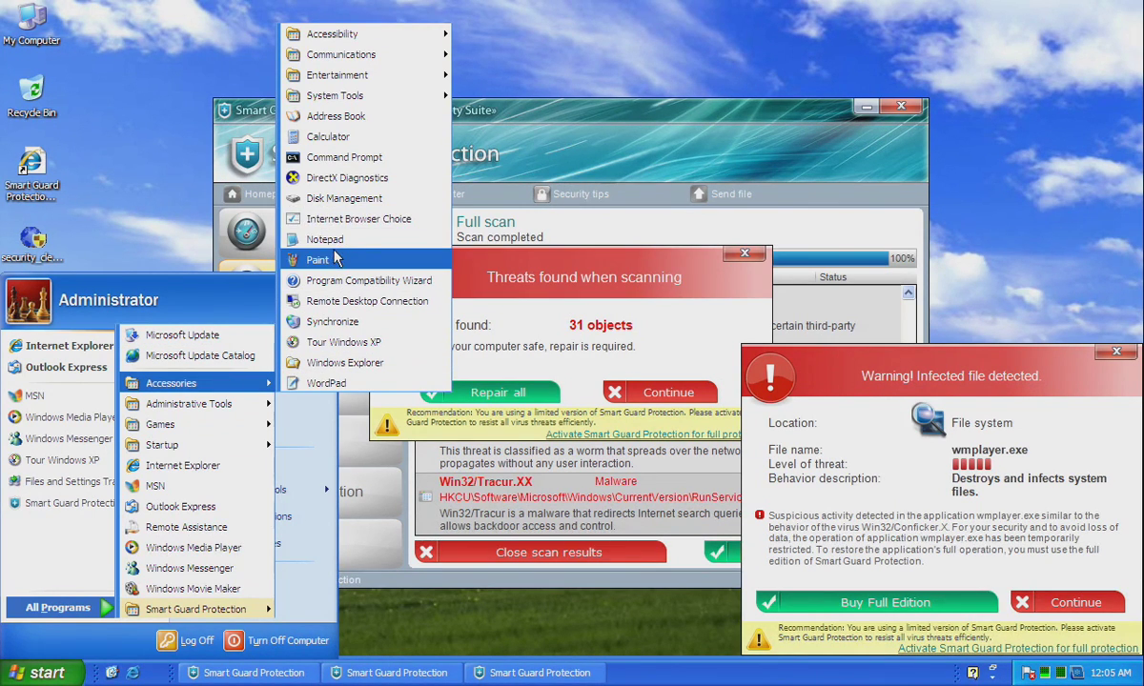
pyautogui.click(320, 261)
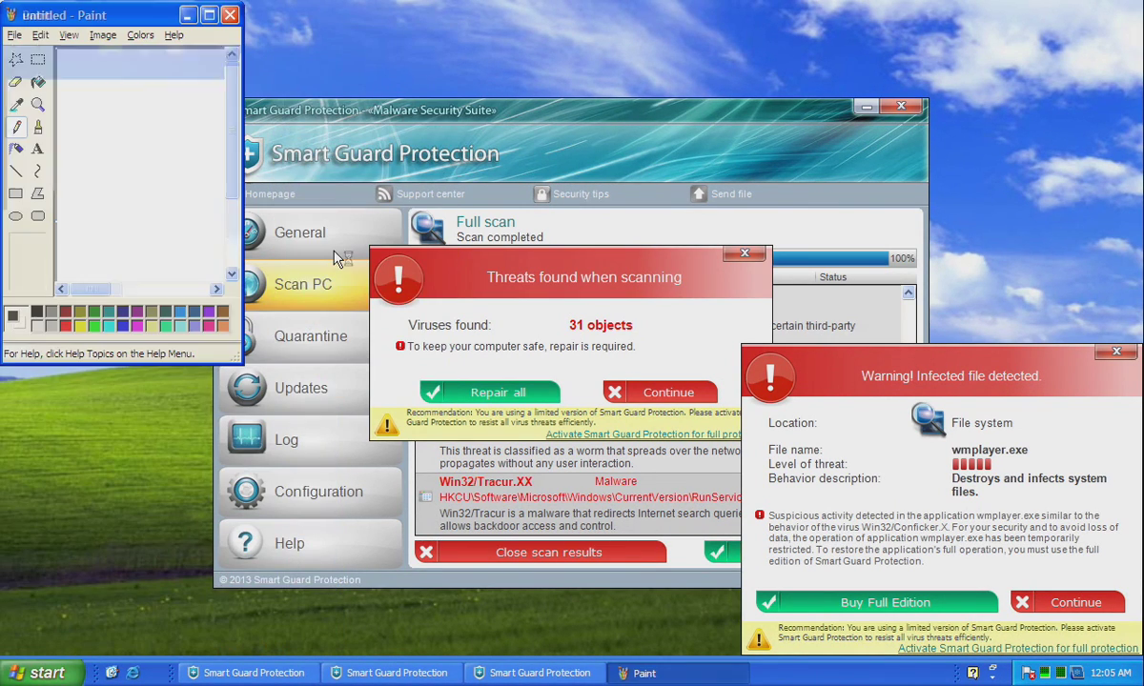
pyautogui.click(230, 15)
pyautogui.click(38, 672)
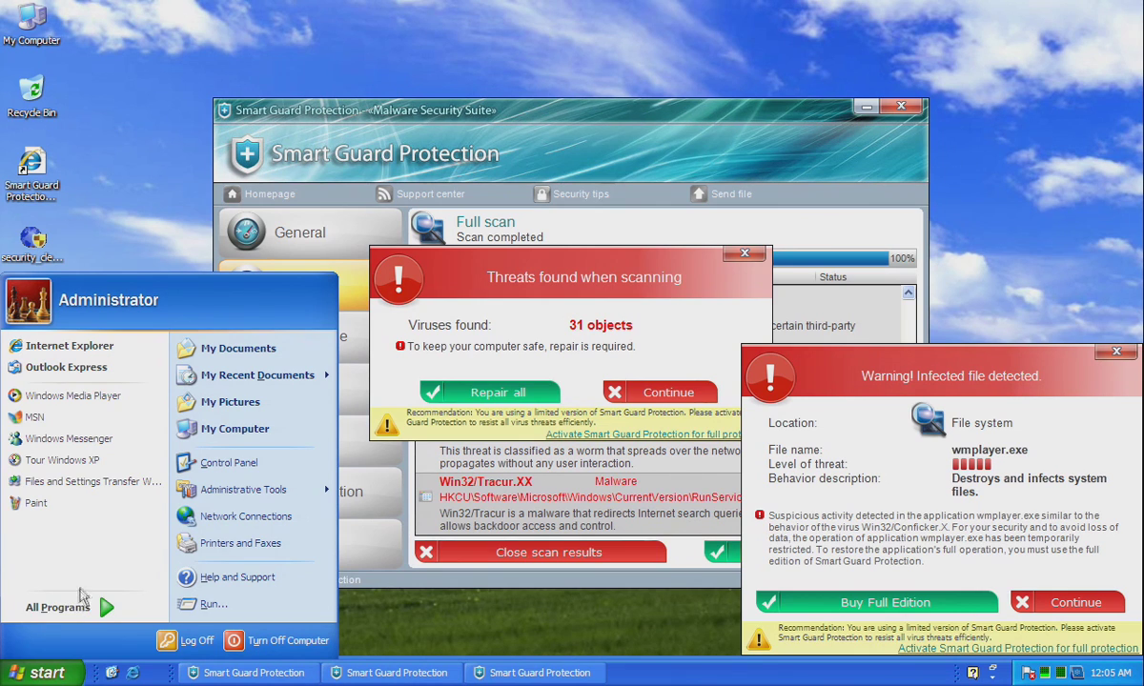
pyautogui.moveTo(65, 617)
pyautogui.moveTo(219, 425)
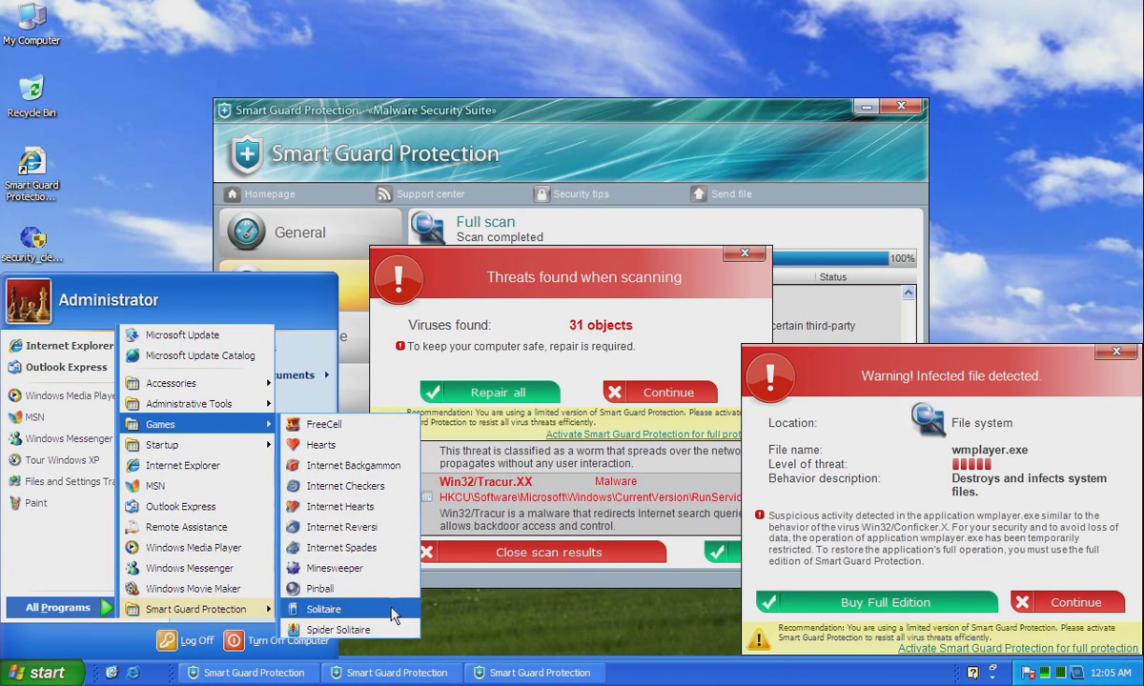
pyautogui.click(343, 609)
pyautogui.rightClick(169, 321)
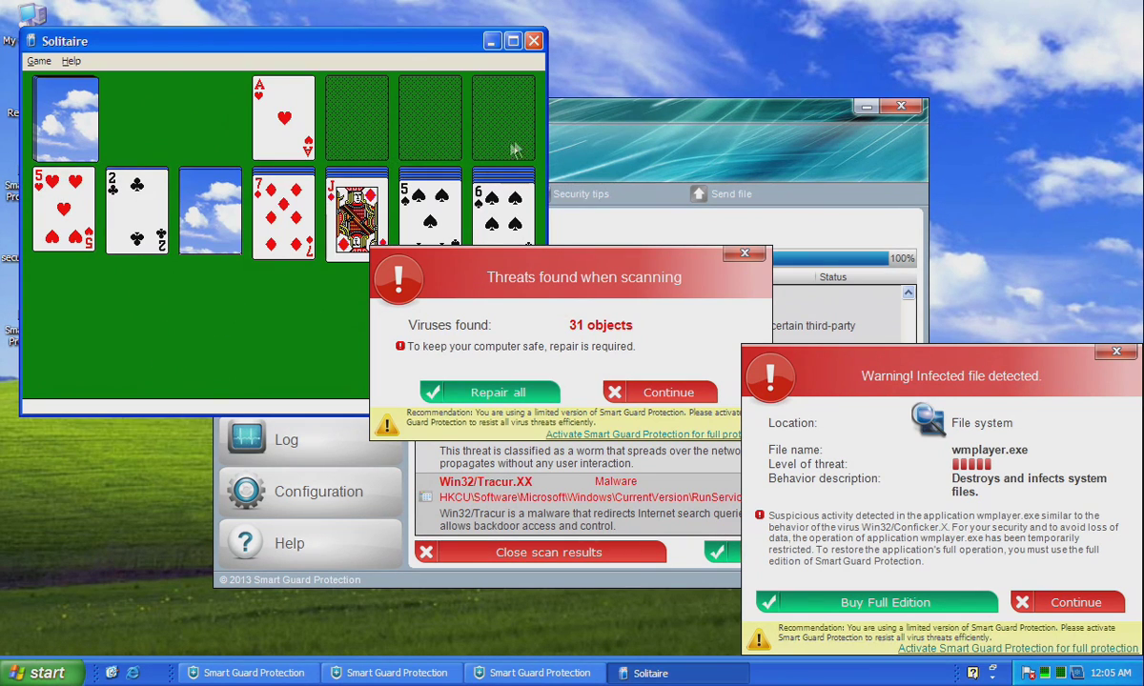
pyautogui.click(534, 41)
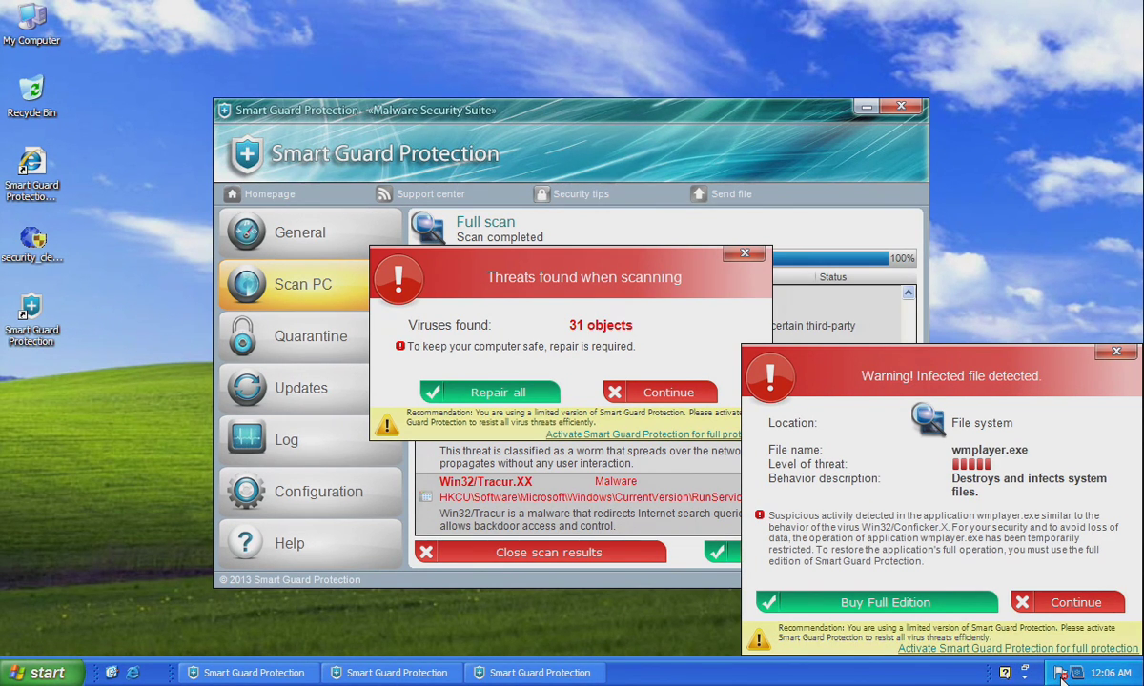
pyautogui.click(1061, 675)
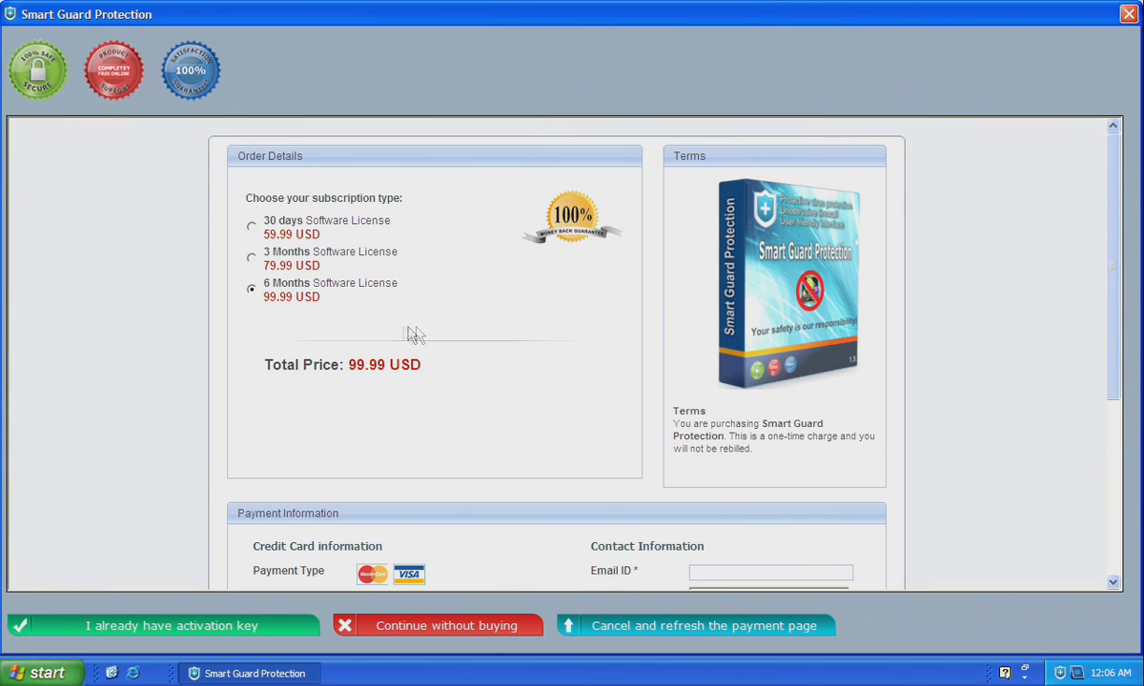
# Close the fake payment page and confirm Yes, leaving the full-scan results.
pyautogui.scroll(-3, 505, 315)
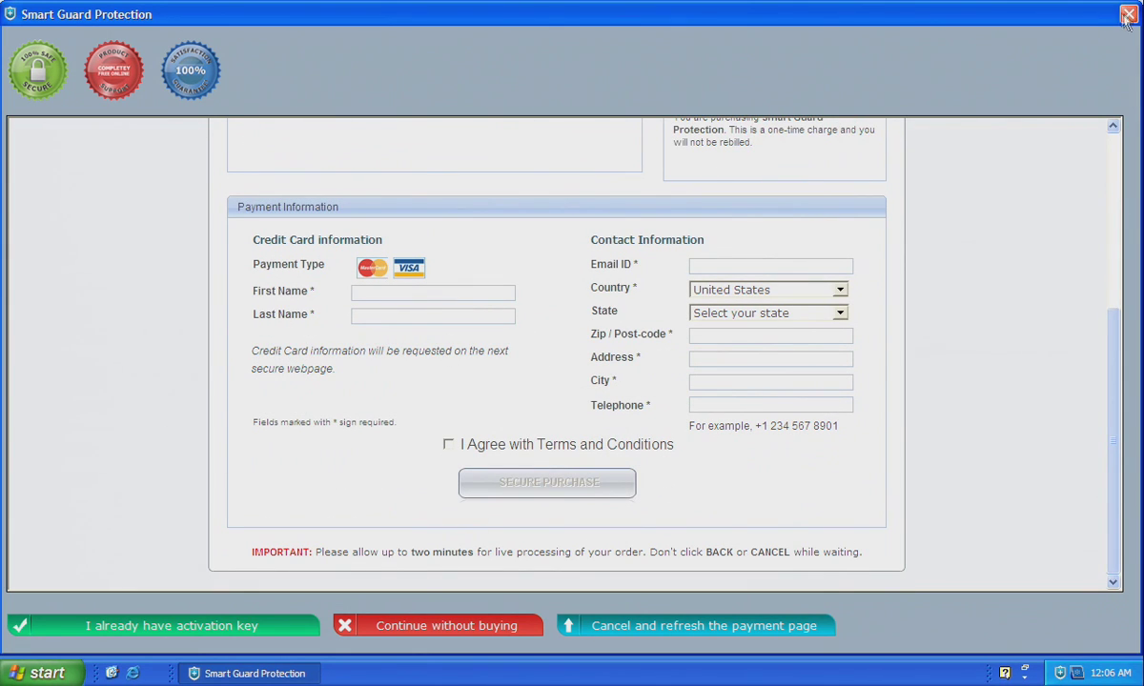
pyautogui.click(1128, 15)
pyautogui.click(534, 387)
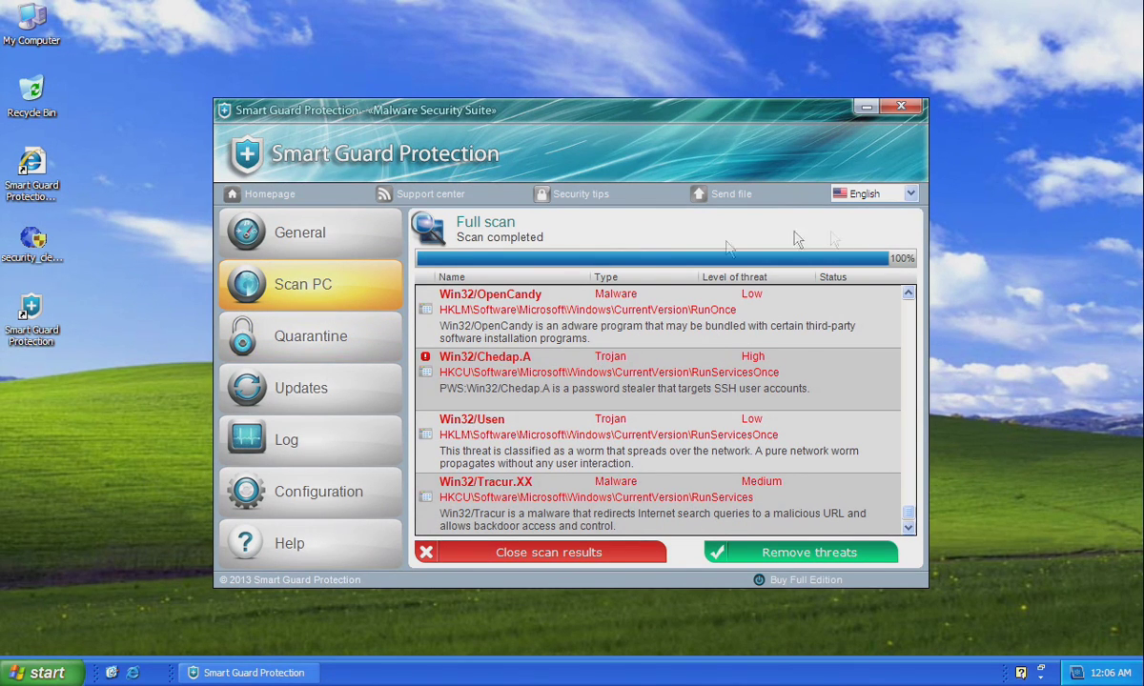
pyautogui.click(906, 194)
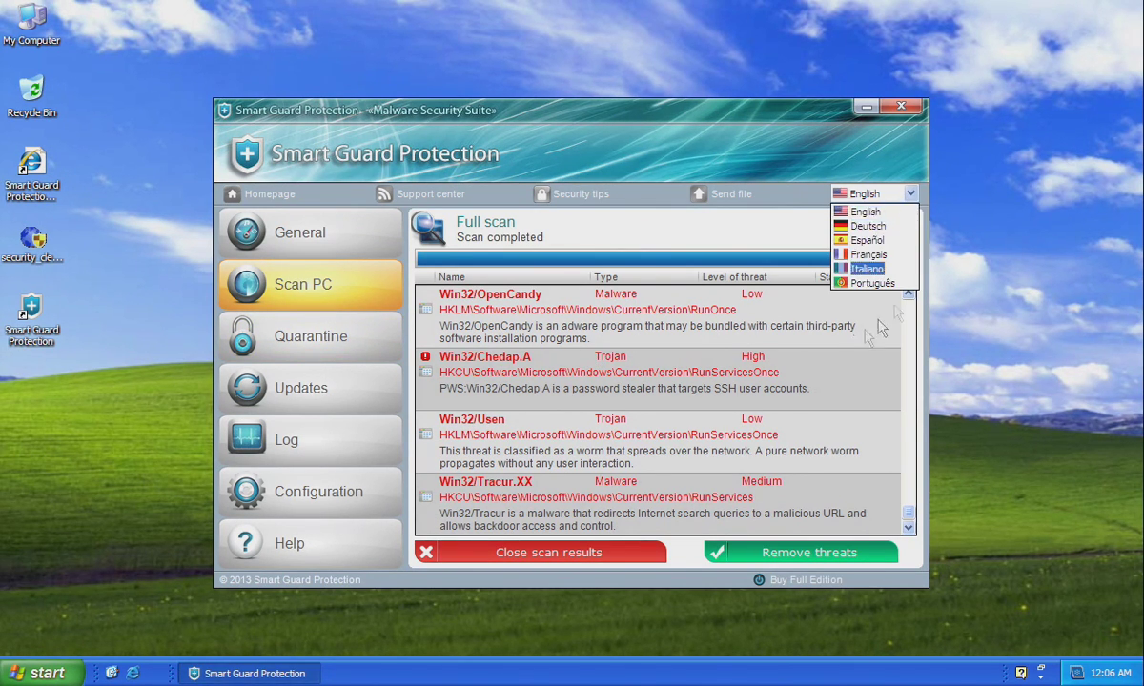
pyautogui.click(551, 151)
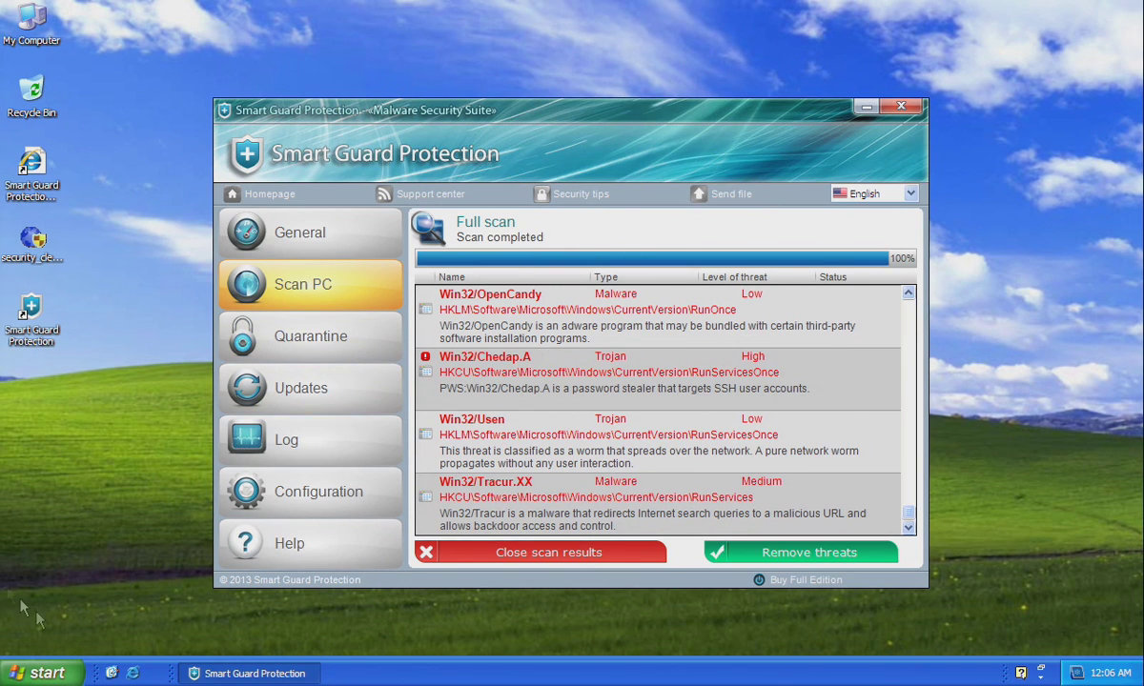
pyautogui.click(141, 674)
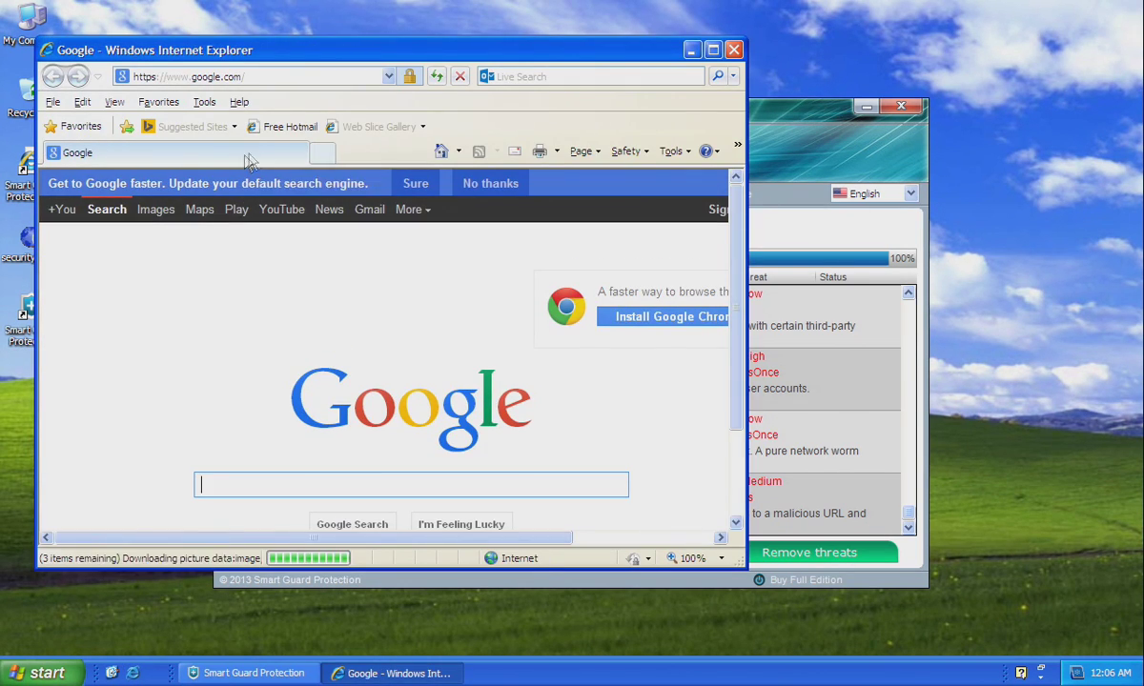
# Go to malwarebytes.org and reach the Other Tools page, bypassing the fake warnings.
pyautogui.click(276, 76)
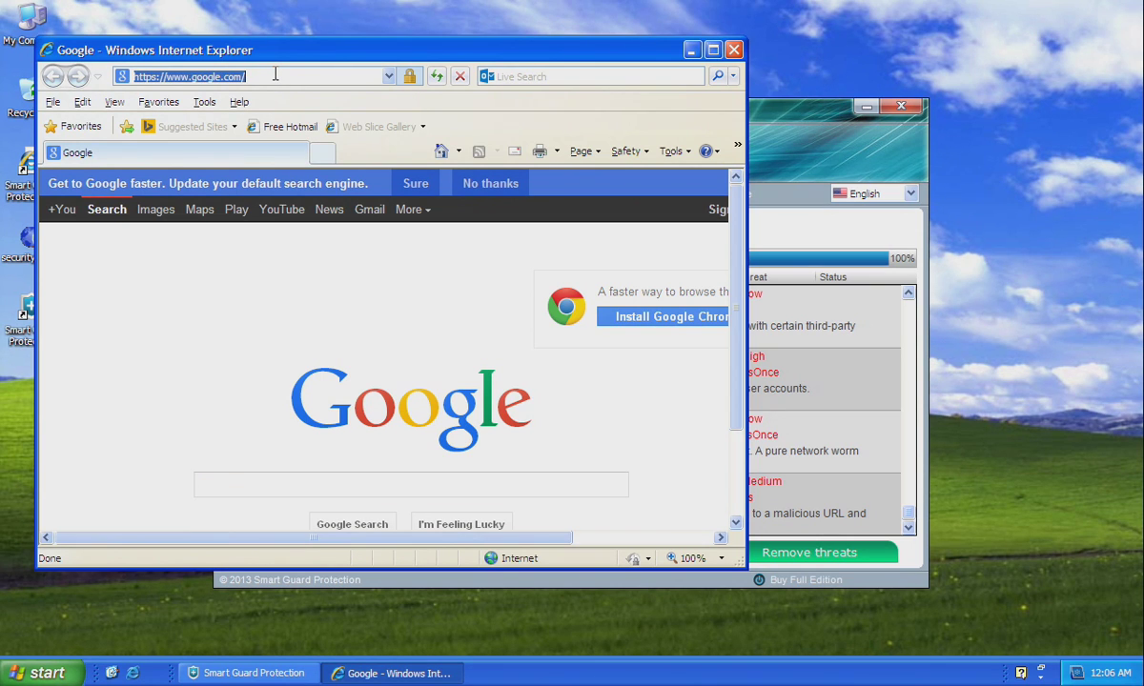
pyautogui.write('malwareby')
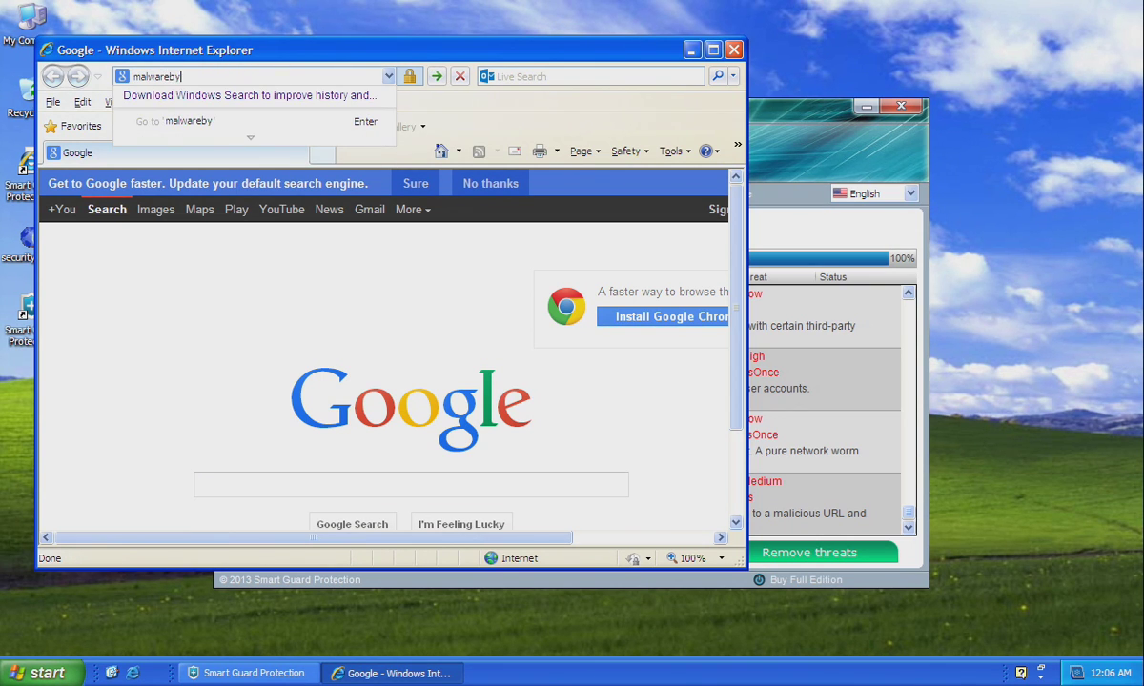
pyautogui.write('tes.')
pyautogui.press('Return')
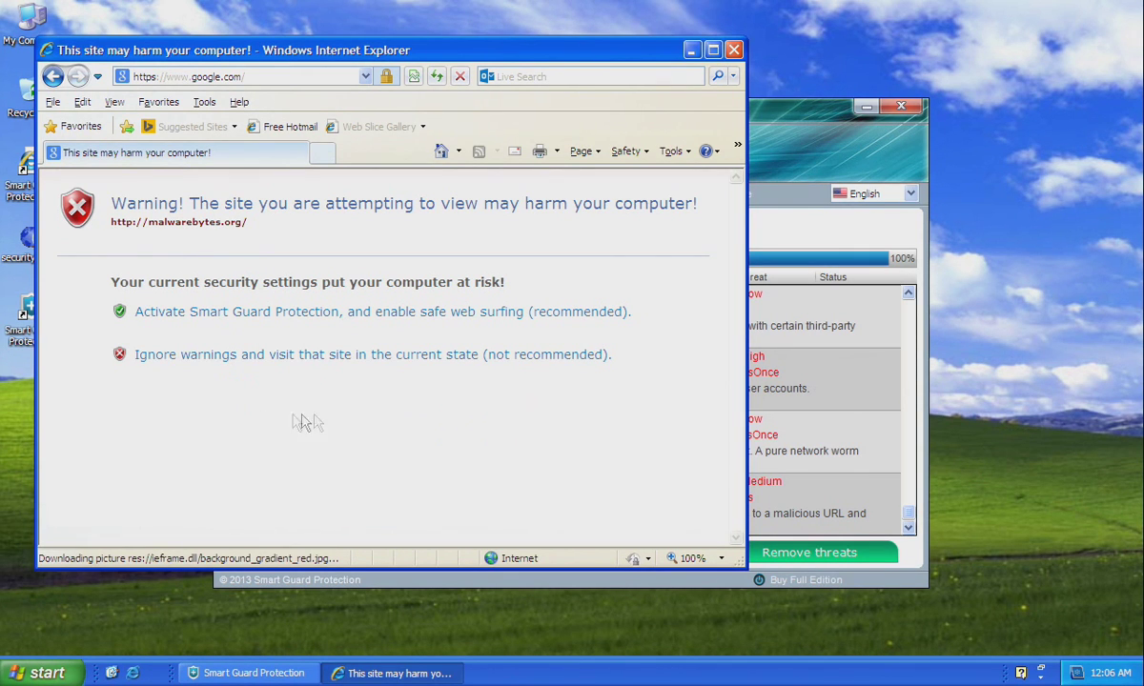
pyautogui.click(391, 357)
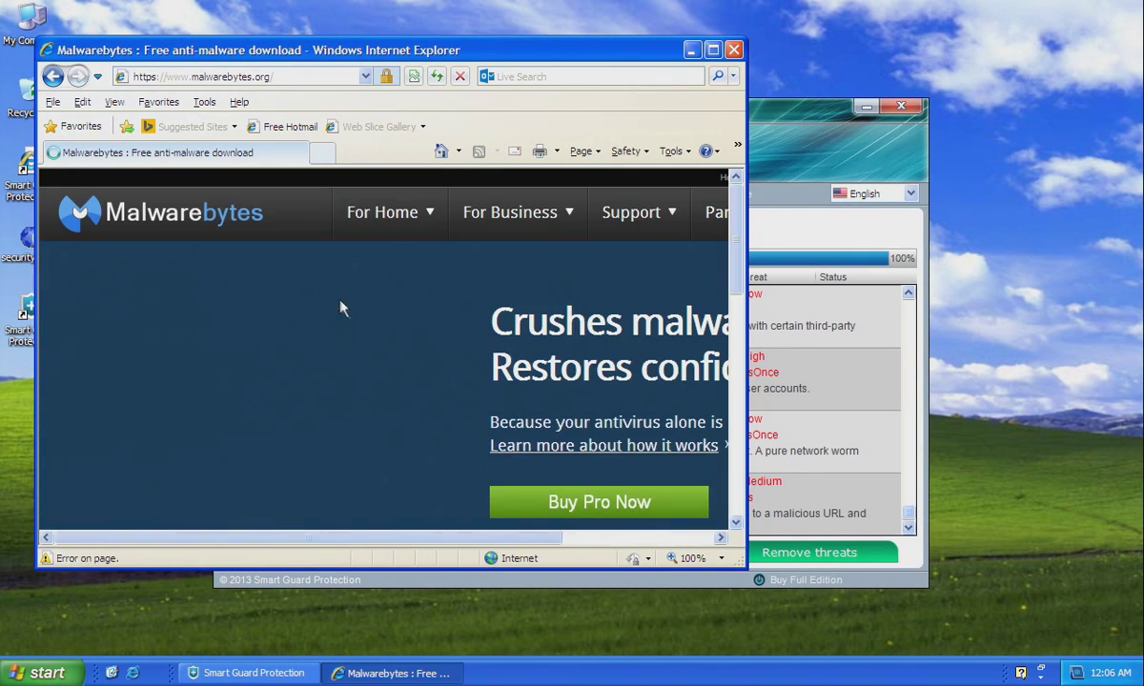
pyautogui.click(389, 431)
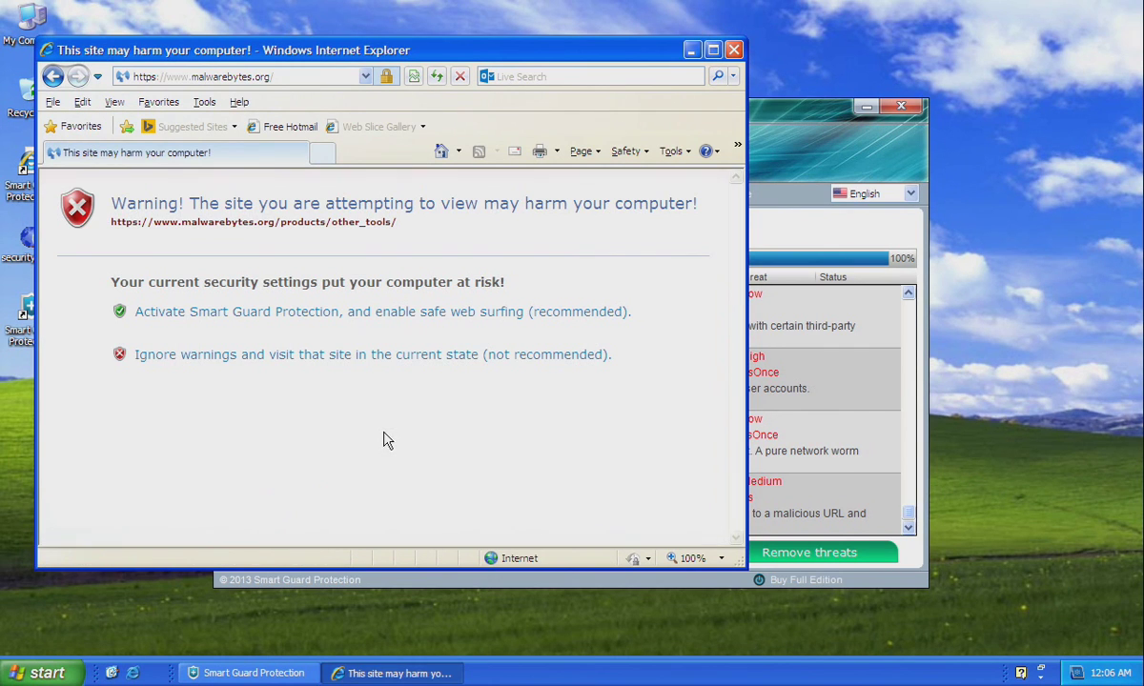
pyautogui.click(365, 357)
# Download the Chameleon zip, save it to the Desktop, and close Internet Explorer.
pyautogui.scroll(-1, 335, 438)
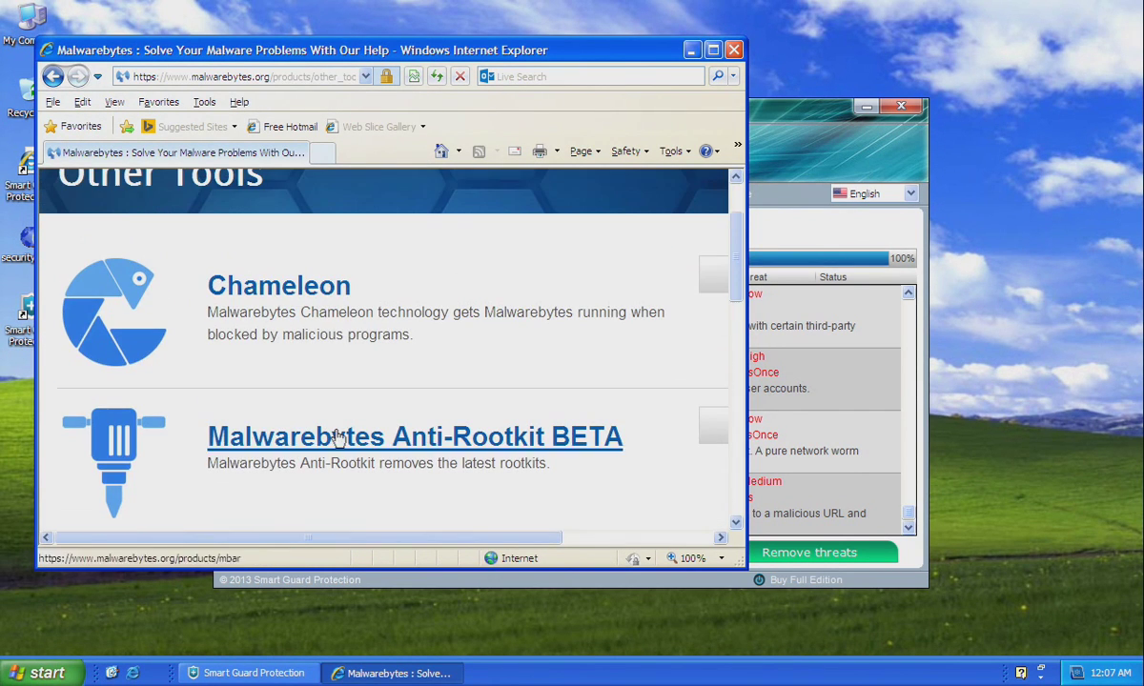
pyautogui.middleClick(391, 379)
pyautogui.hscroll(3, 391, 379)
pyautogui.click(541, 298)
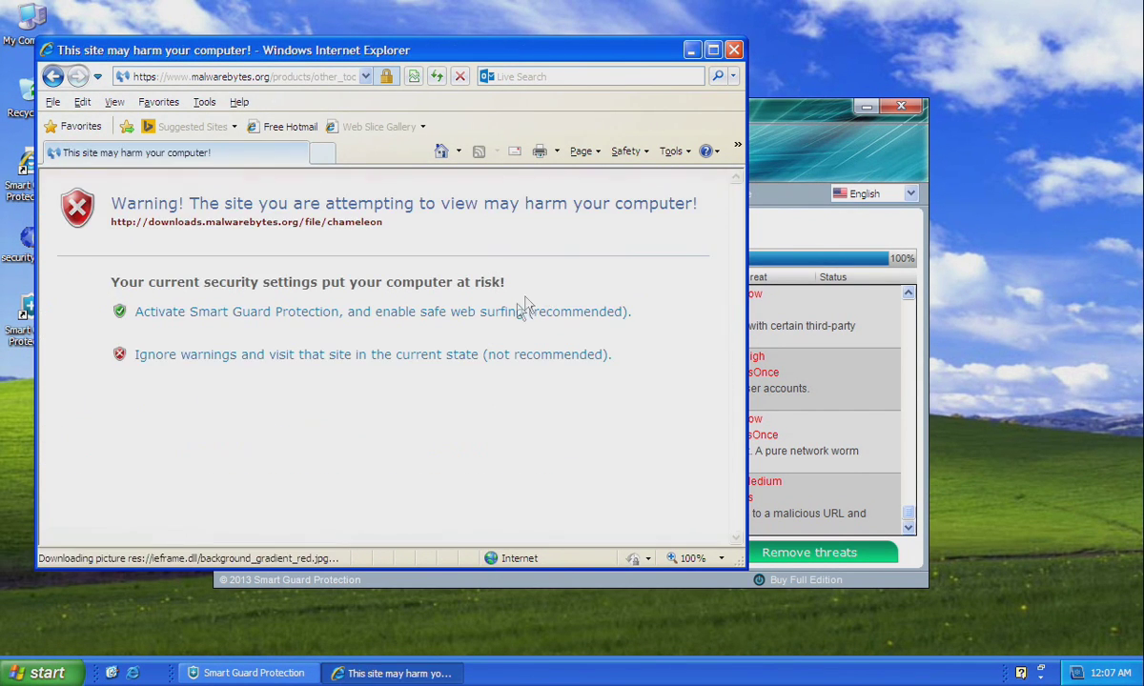
pyautogui.click(314, 367)
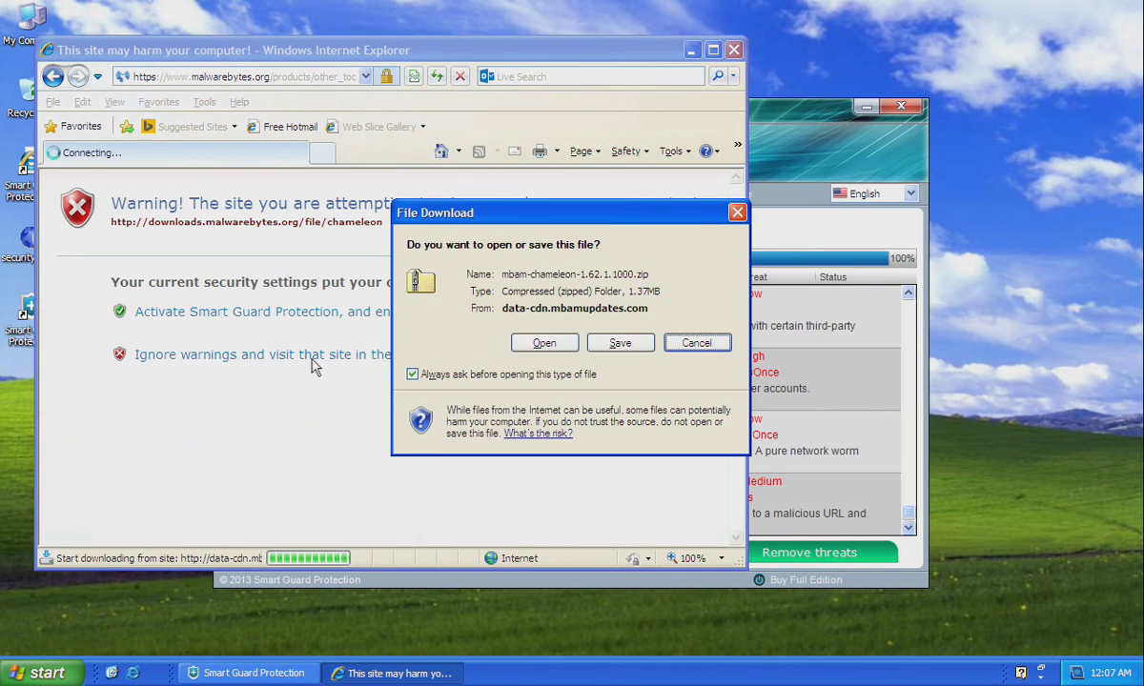
pyautogui.click(620, 345)
pyautogui.click(432, 349)
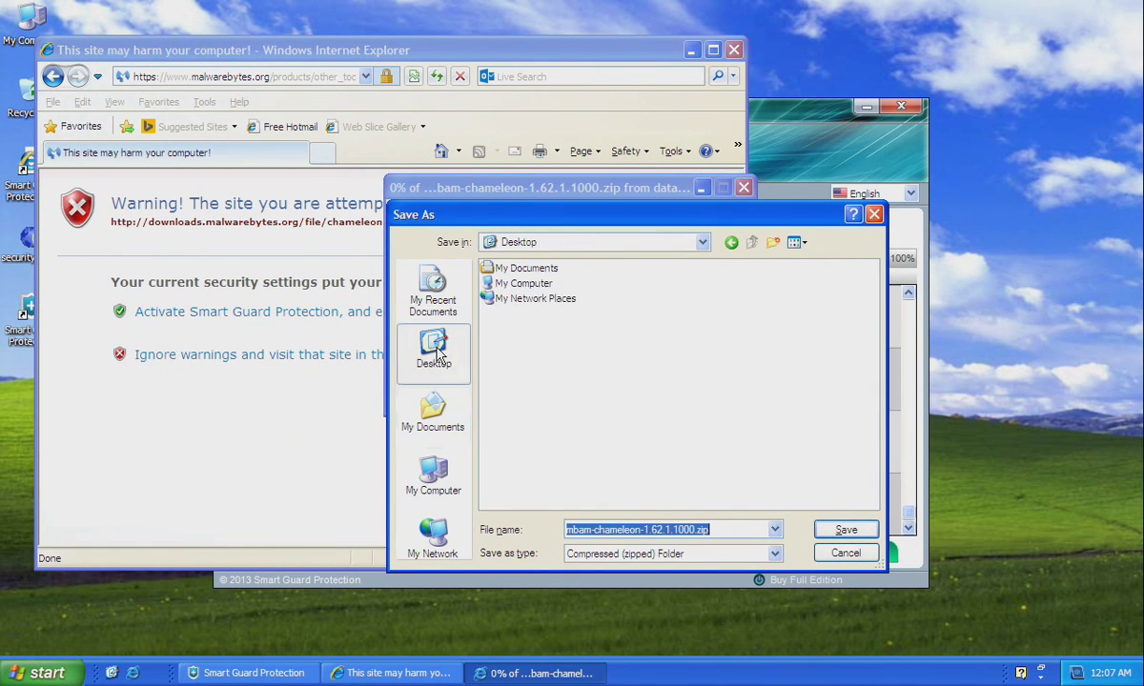
pyautogui.click(847, 530)
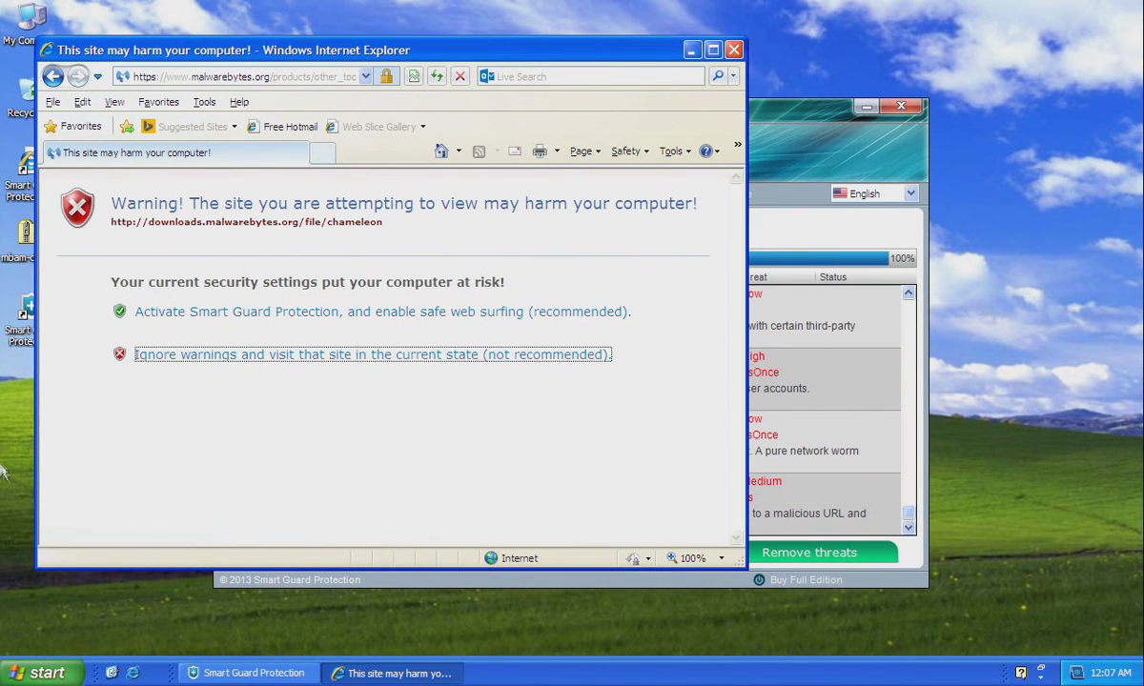
pyautogui.click(732, 49)
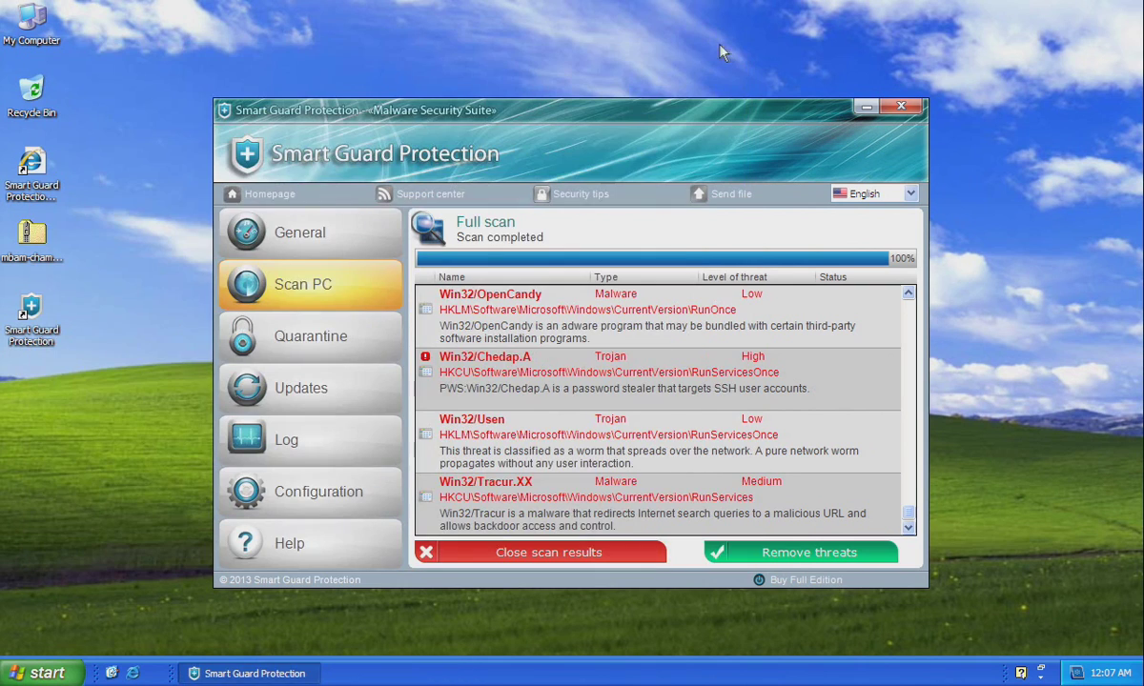
pyautogui.rightClick(40, 248)
# Extract all files from the Chameleon zip into the mbam-chameleon-1.62.1.1000 folder.
pyautogui.click(76, 307)
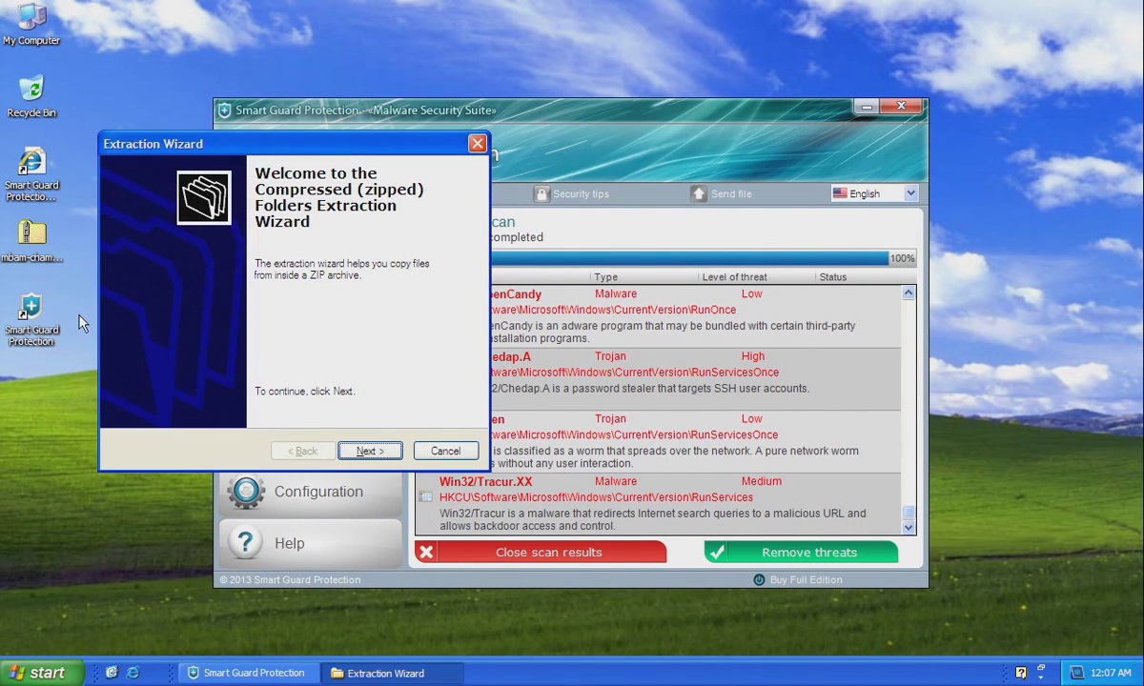
pyautogui.click(350, 450)
pyautogui.click(350, 450)
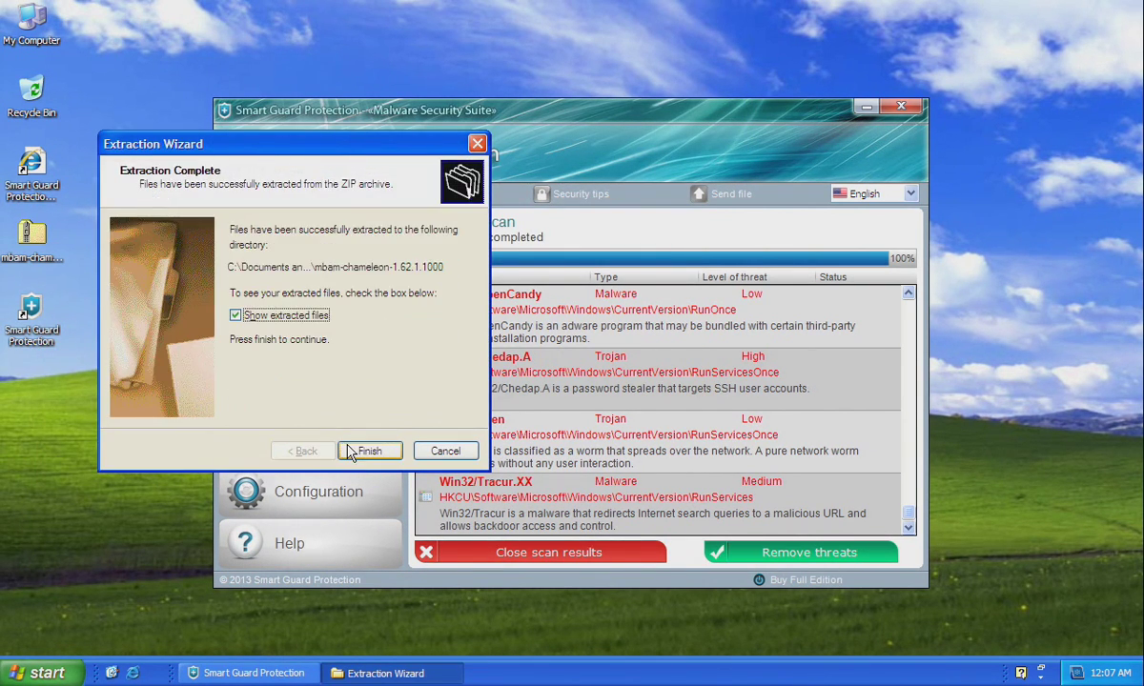
pyautogui.click(368, 451)
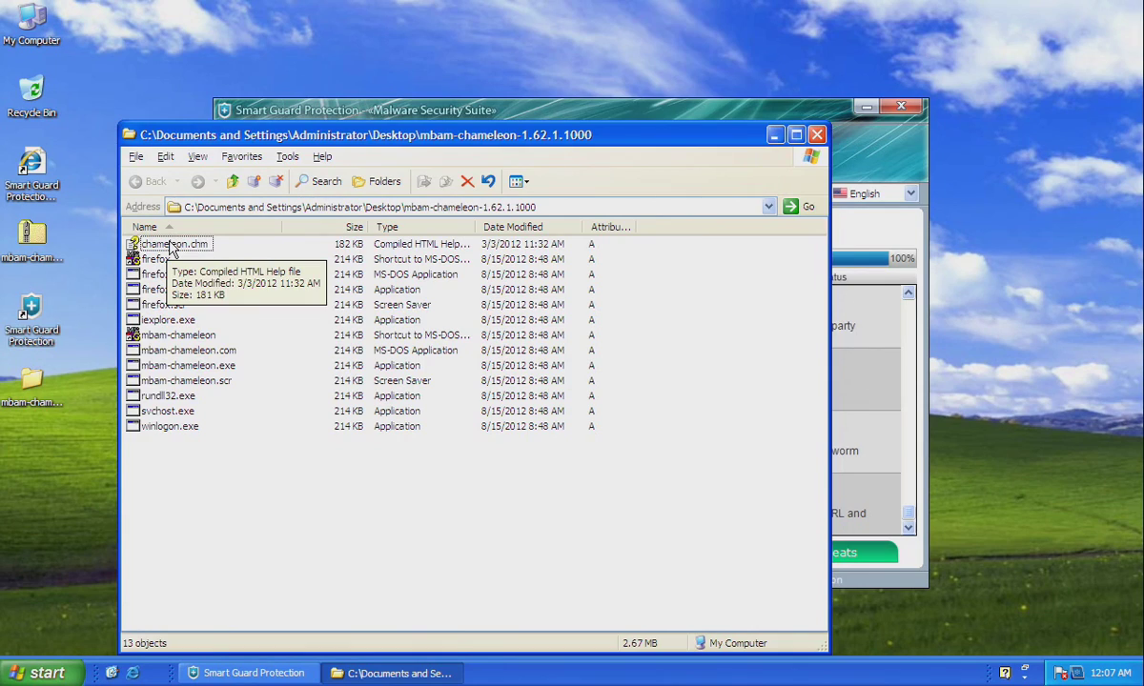
# Open chameleon.chm from the extracted folder and move its window higher.
pyautogui.doubleClick(173, 246)
pyautogui.scroll(-5, 201, 272)
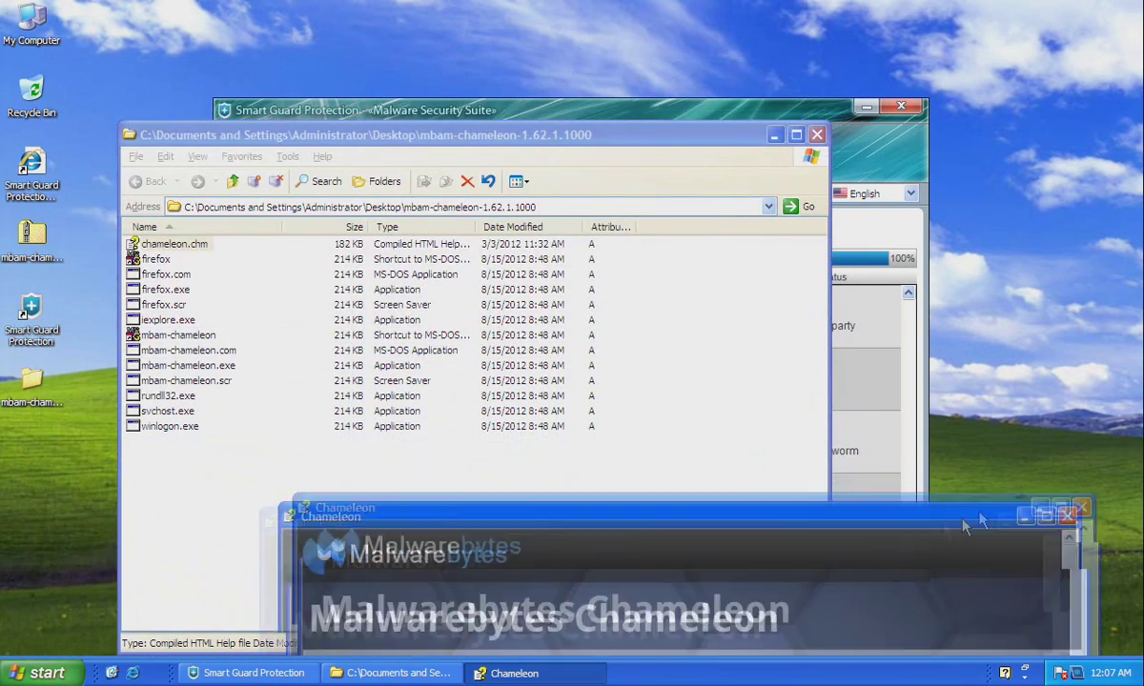
pyautogui.moveTo(972, 515); pyautogui.dragTo(1034, 452)
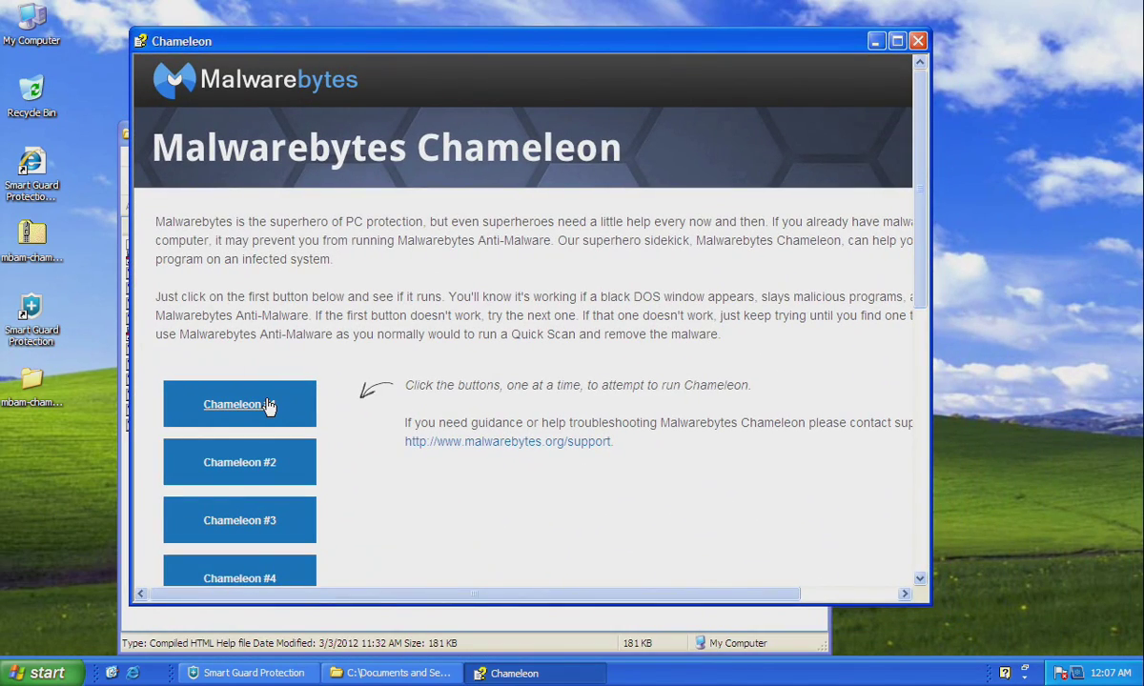
# Run Chameleon #1, continue past its console prompt, and acknowledge the database update message.
pyautogui.click(233, 411)
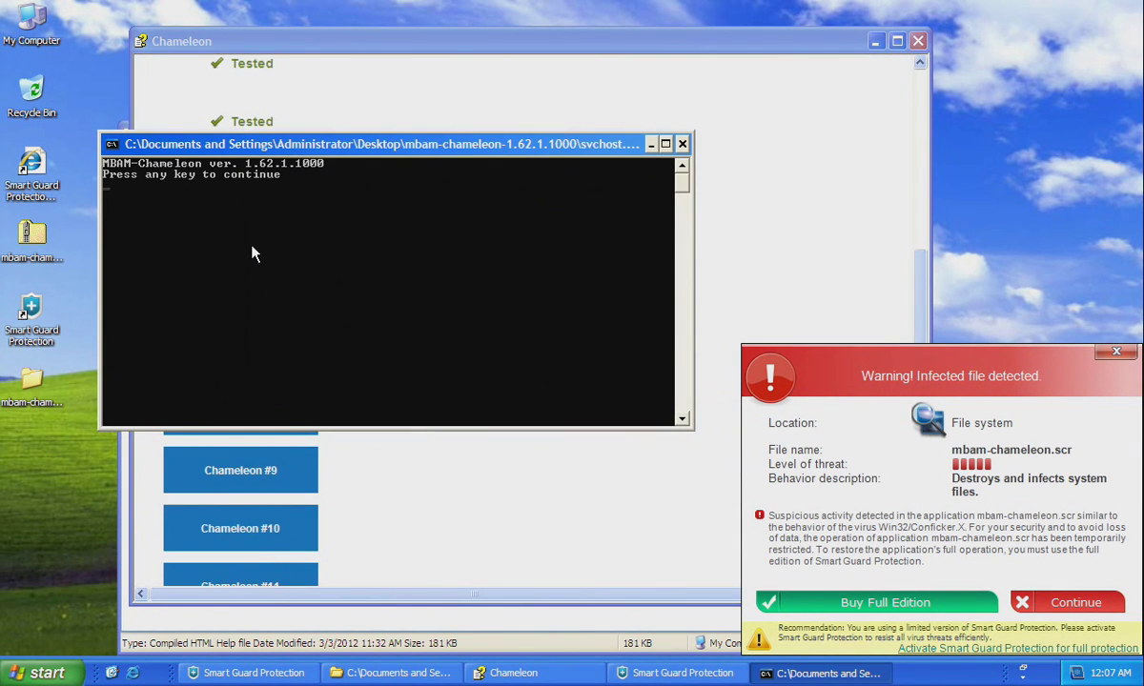
pyautogui.press('Return')
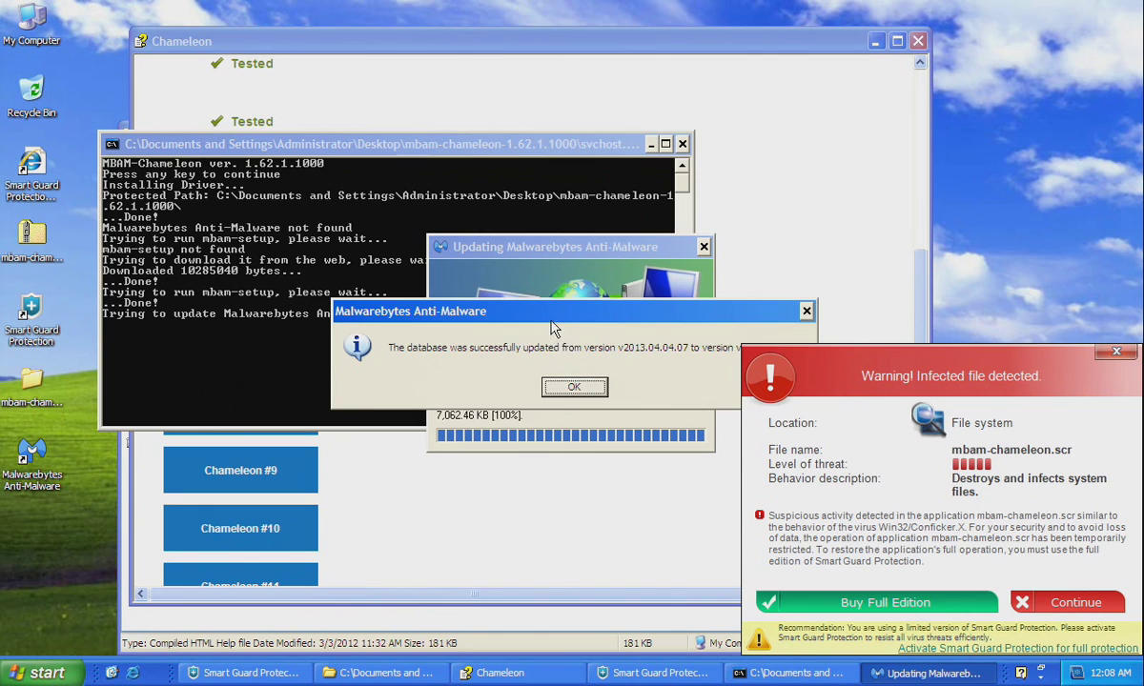
pyautogui.click(548, 384)
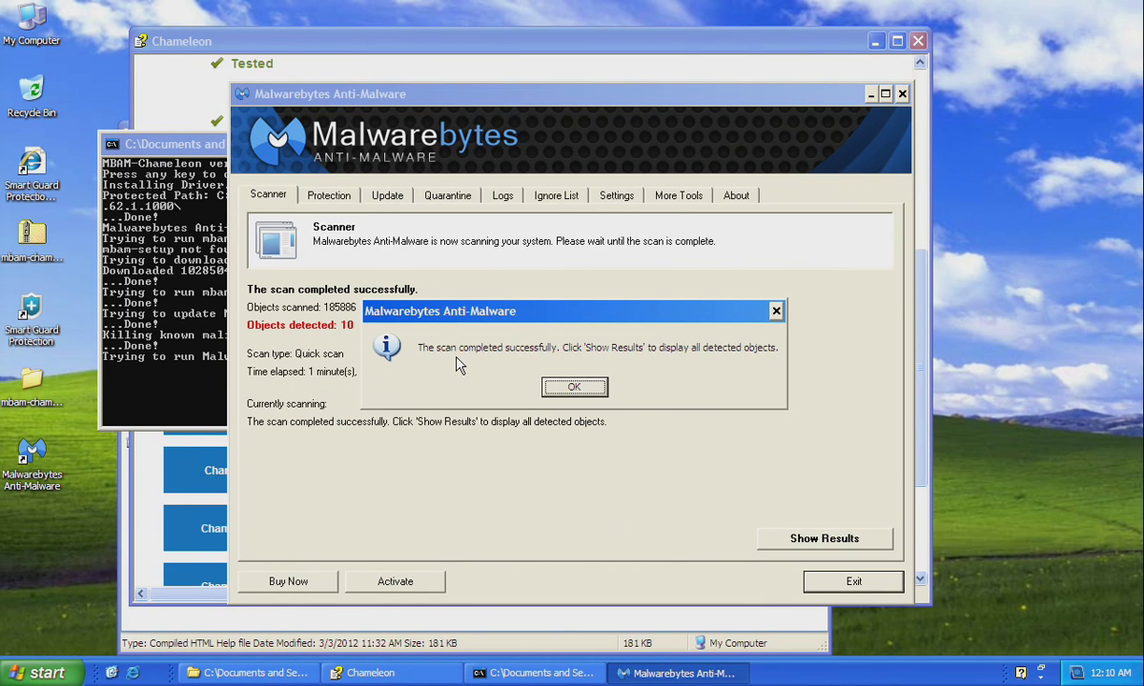
# Show the 10 detected threats, remove all selected, and close the Notepad removal log.
pyautogui.click(573, 388)
pyautogui.click(783, 534)
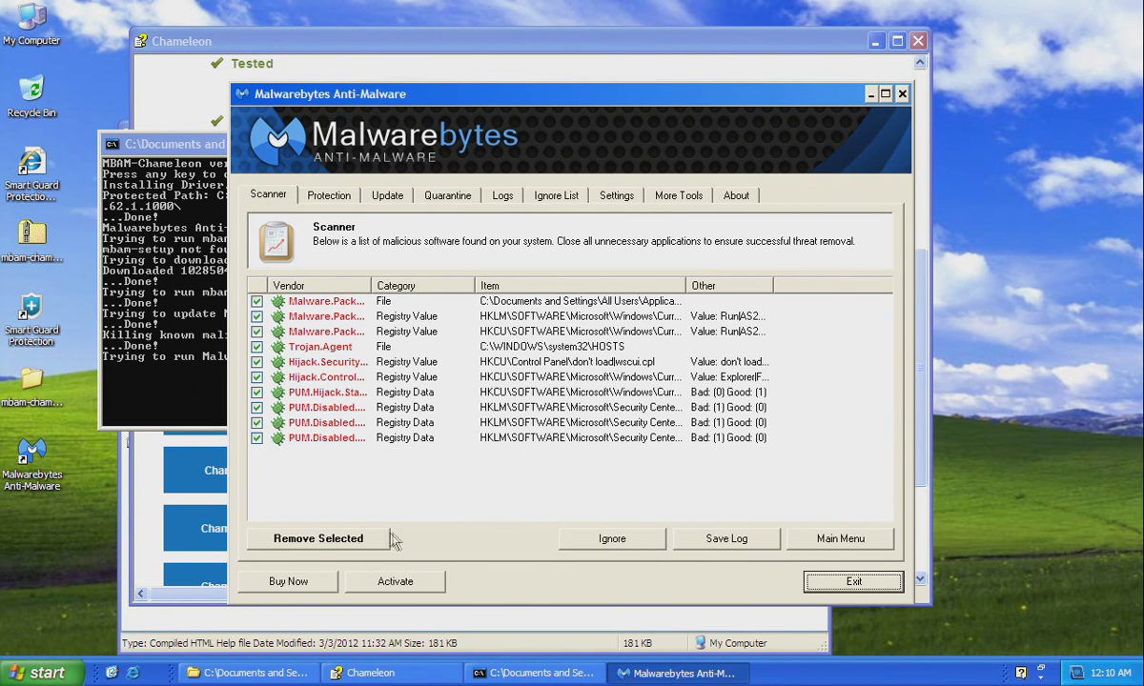
pyautogui.click(363, 542)
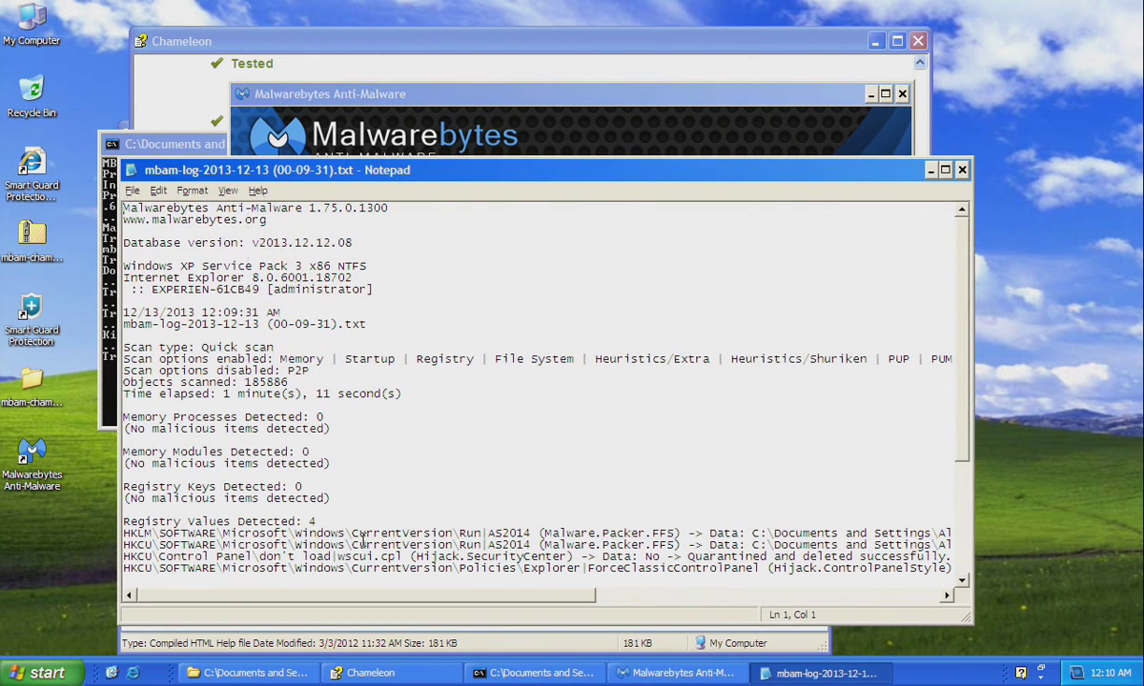
pyautogui.click(962, 171)
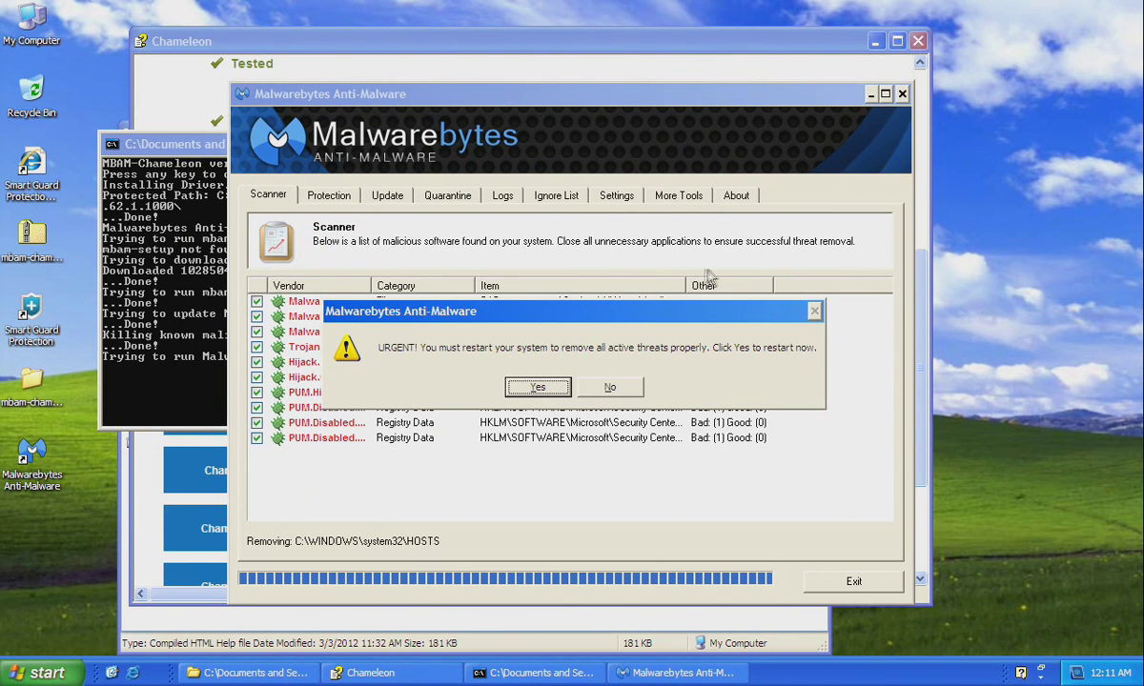
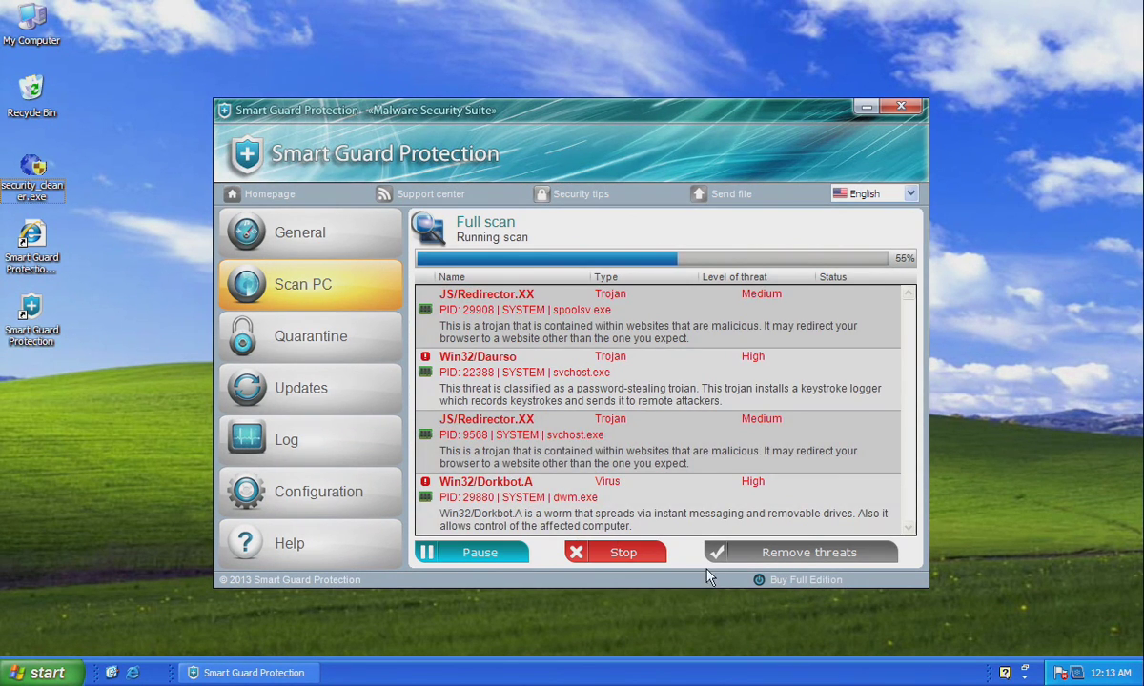
# Stop the Smart Guard scan and activate the full edition with a made-up activation key.
pyautogui.click(615, 558)
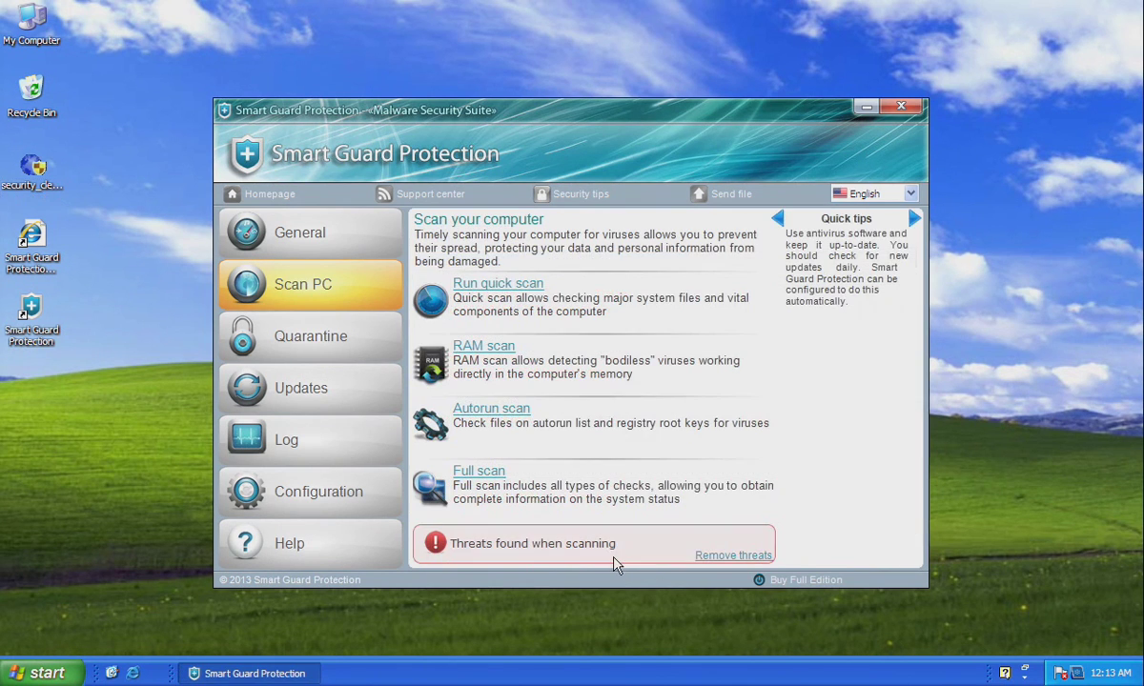
pyautogui.click(780, 581)
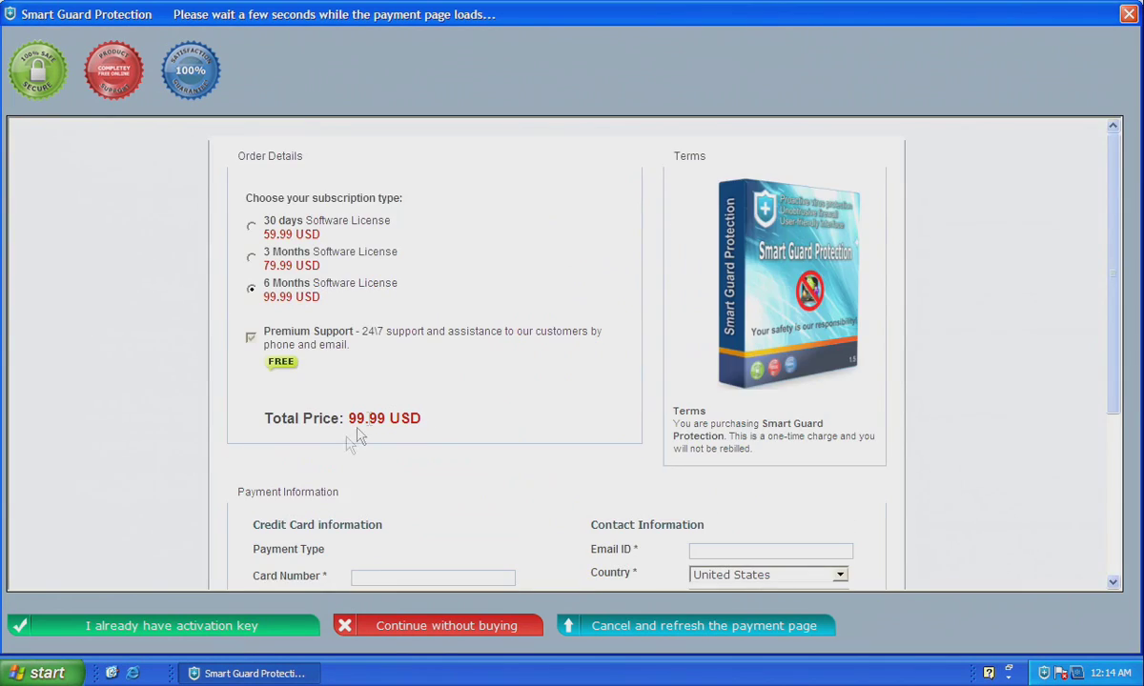
pyautogui.click(233, 632)
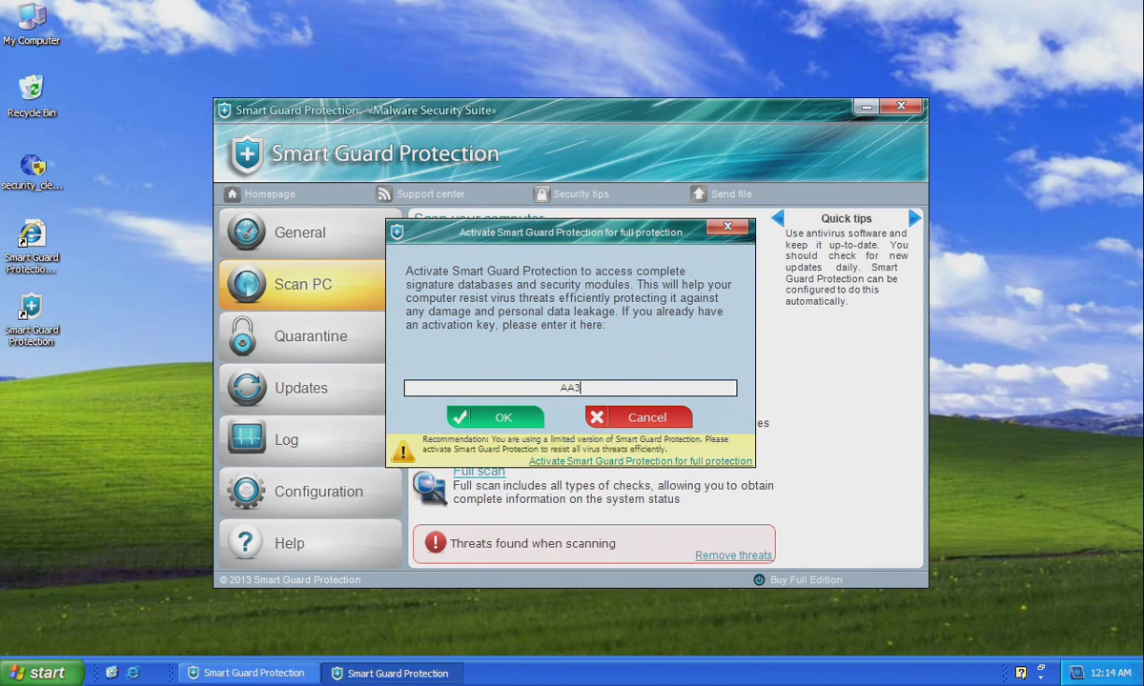
pyautogui.write('9754E-216A8FF3')
pyautogui.click(500, 420)
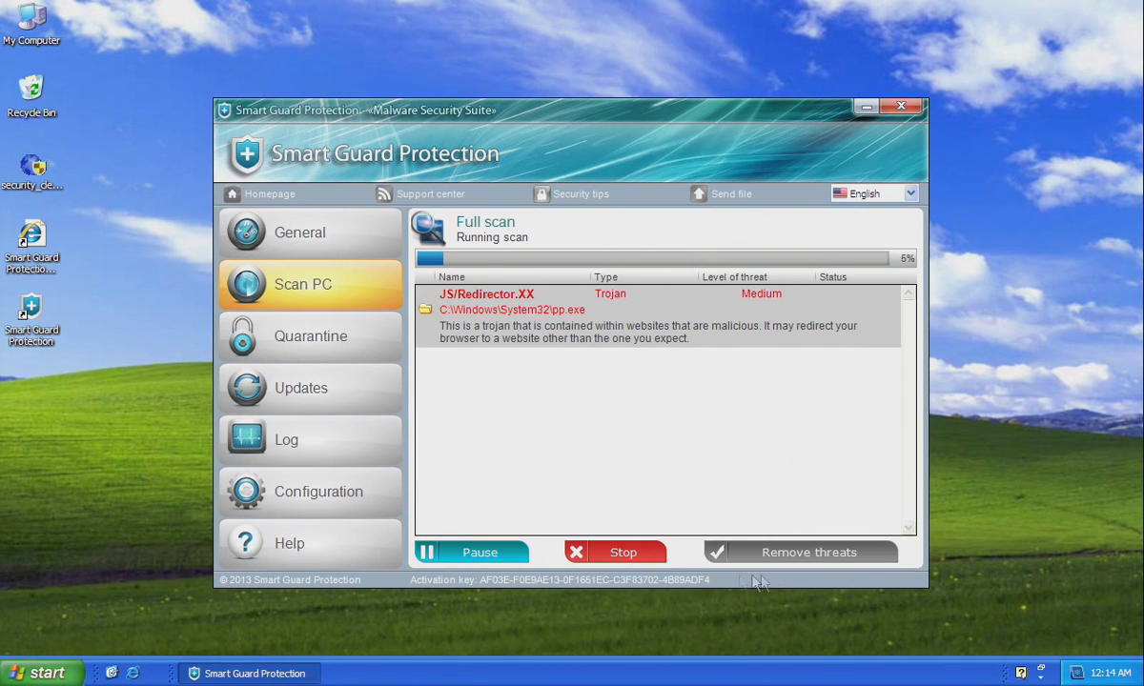
# Stop the new scan and close Smart Guard Protection completely.
pyautogui.click(617, 553)
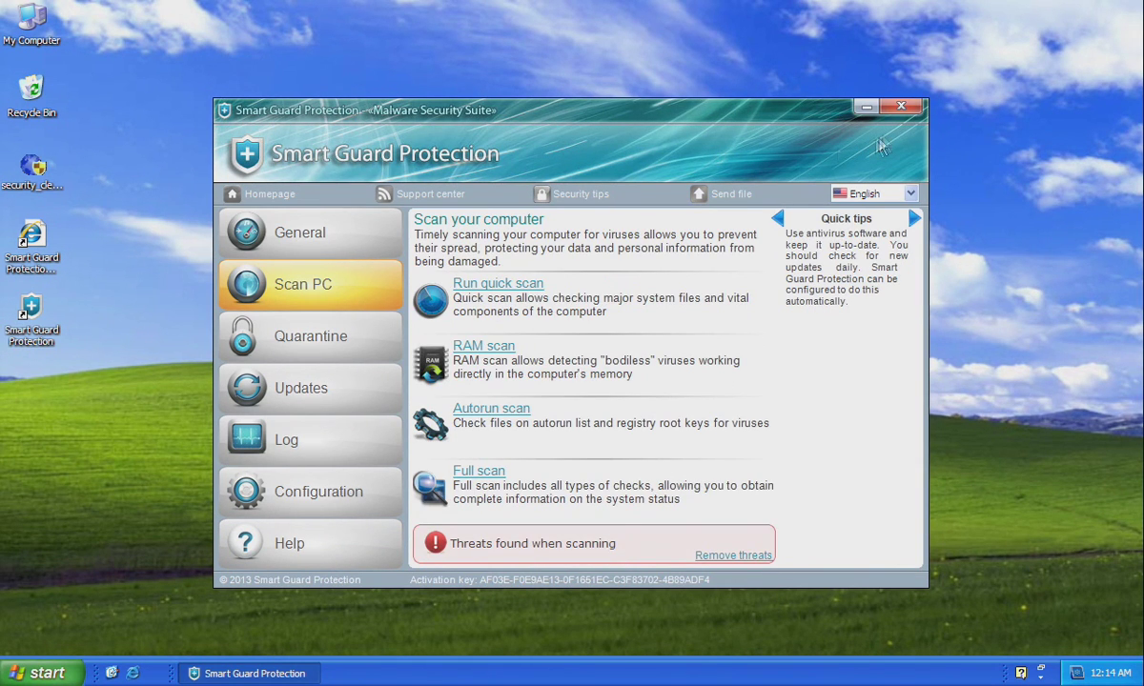
pyautogui.click(913, 111)
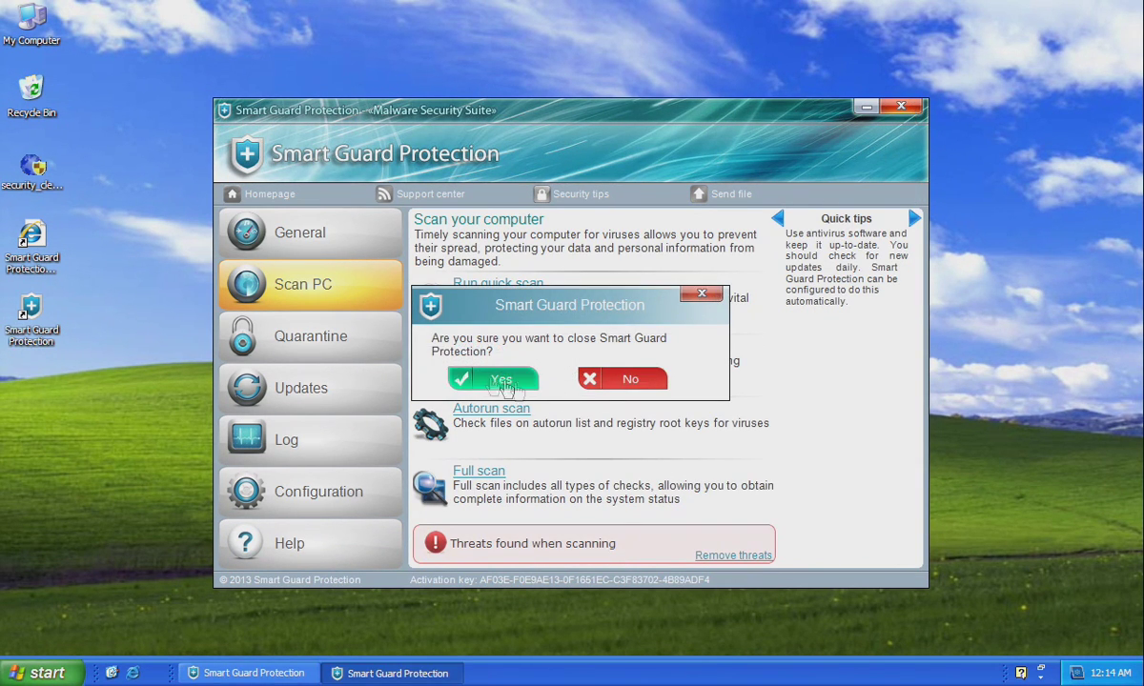
pyautogui.click(482, 377)
# Open malwarebytes.org in Internet Explorer and start the free version download.
pyautogui.click(132, 673)
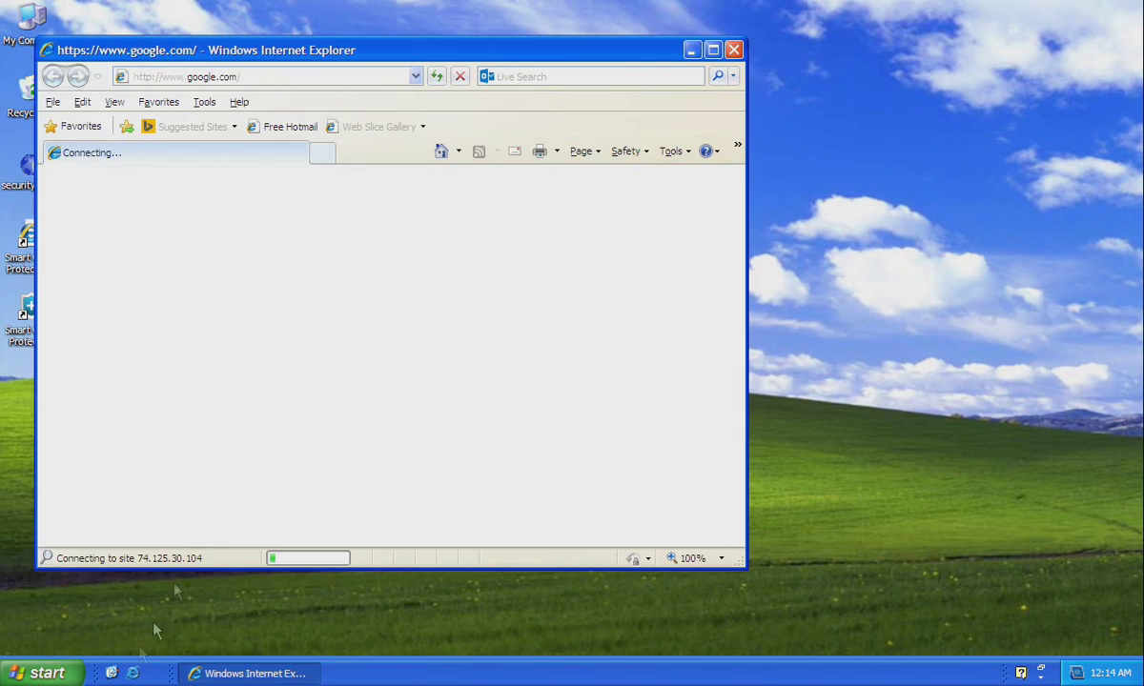
pyautogui.click(245, 76)
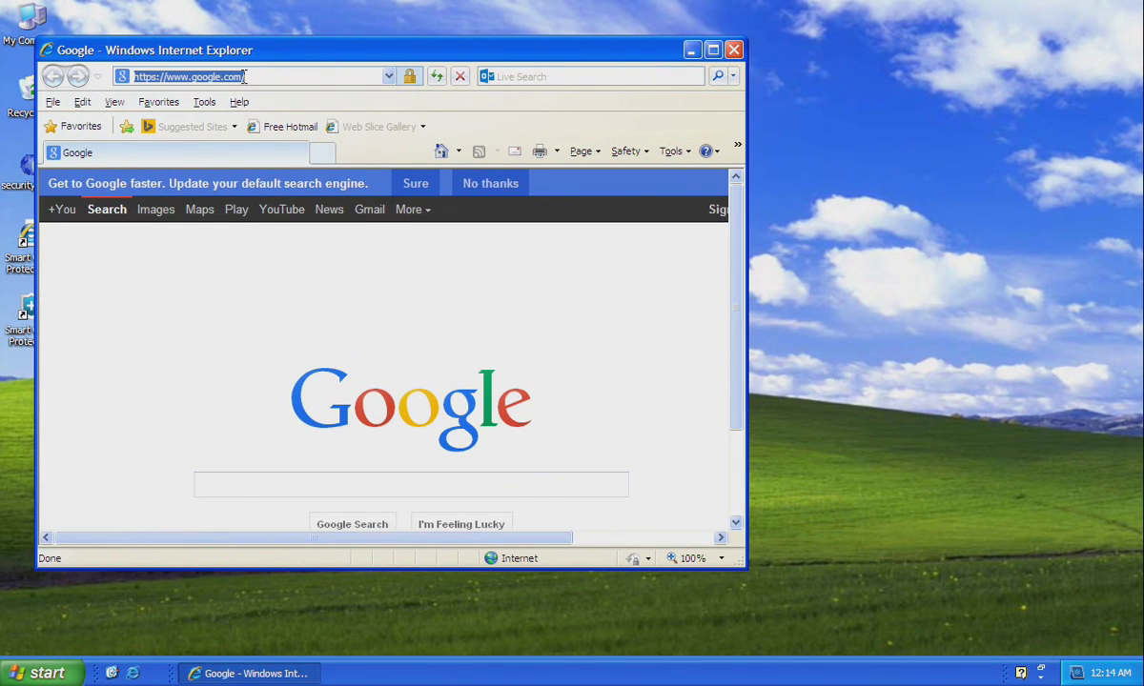
pyautogui.write('malwarebytes.or')
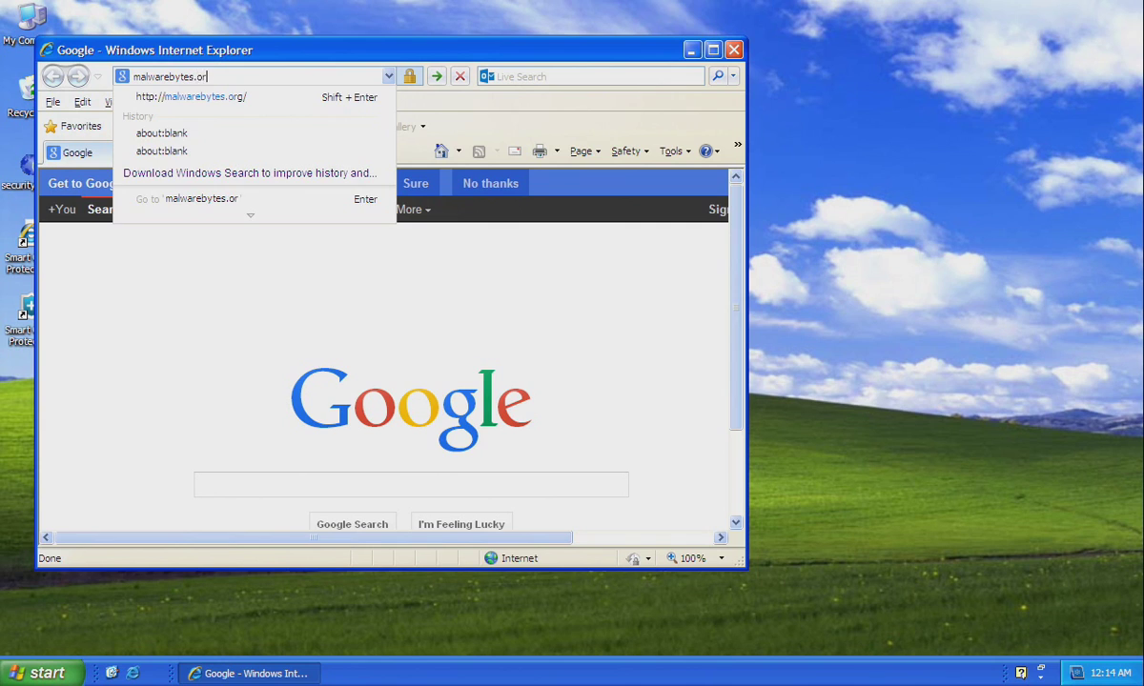
pyautogui.write('g')
pyautogui.press('Return')
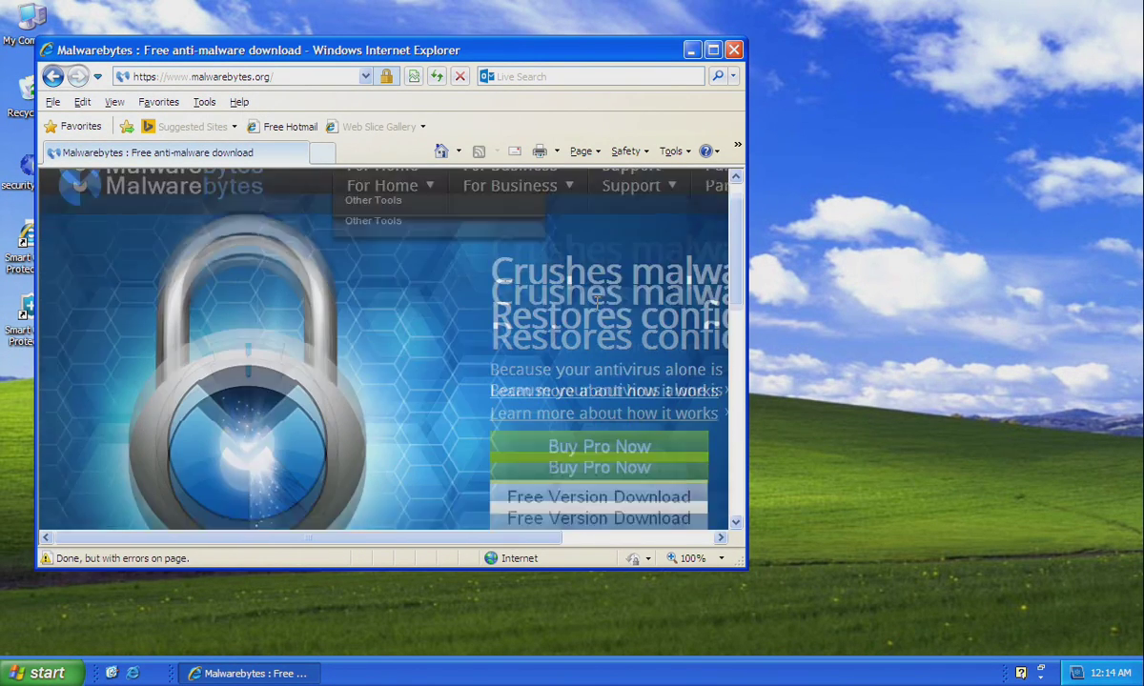
pyautogui.scroll(-2, 599, 301)
pyautogui.click(585, 393)
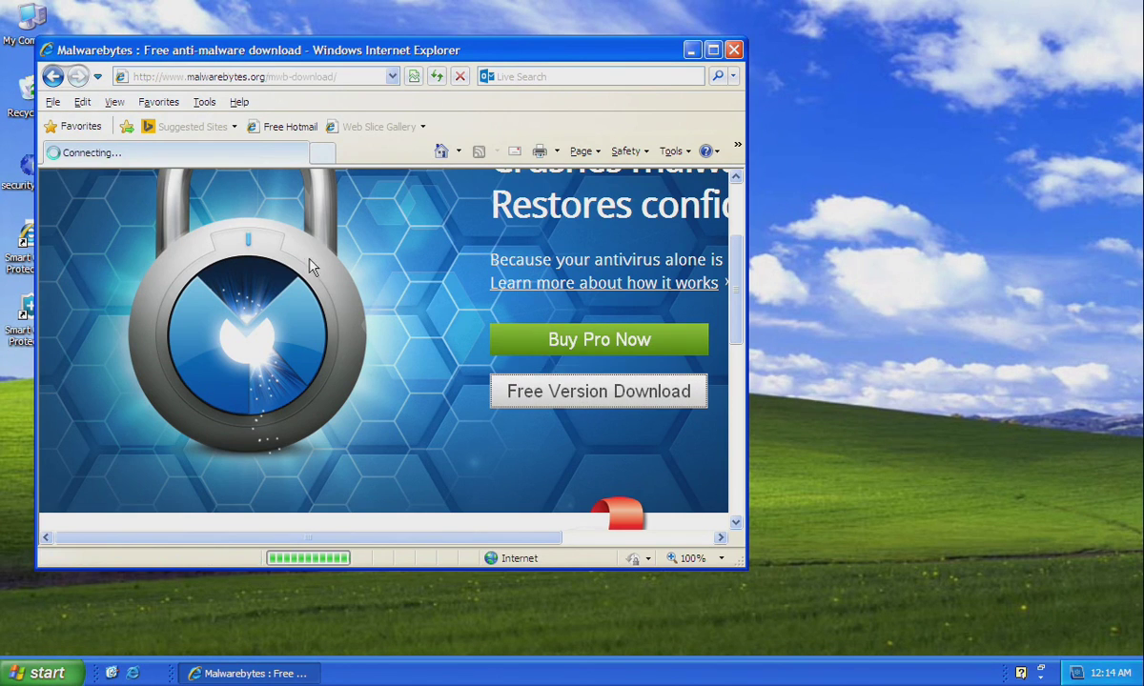
# Allow the blocked download and save the Malwarebytes installer to the desktop.
pyautogui.scroll(-1, 417, 321)
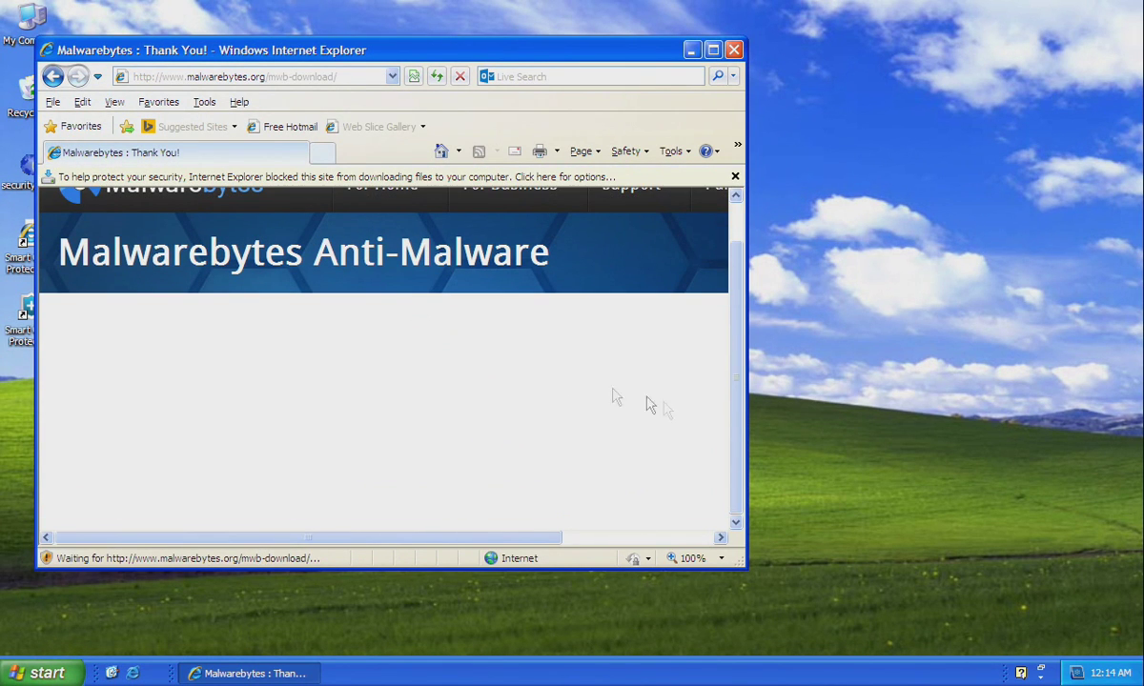
pyautogui.click(712, 50)
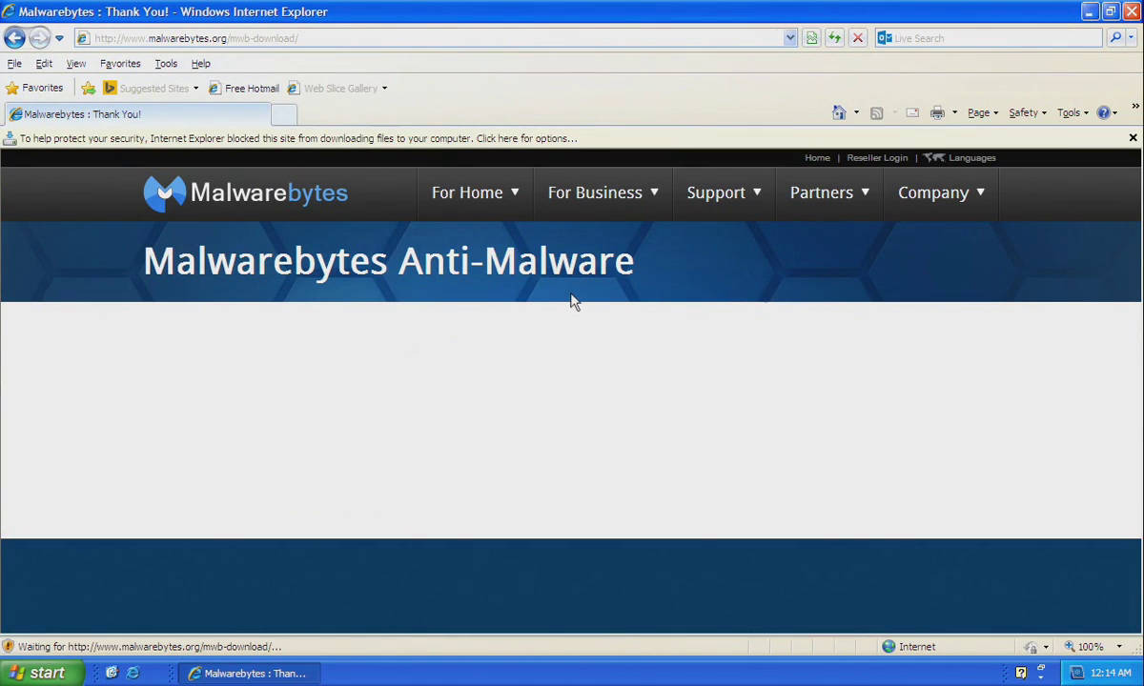
pyautogui.click(450, 140)
pyautogui.click(462, 151)
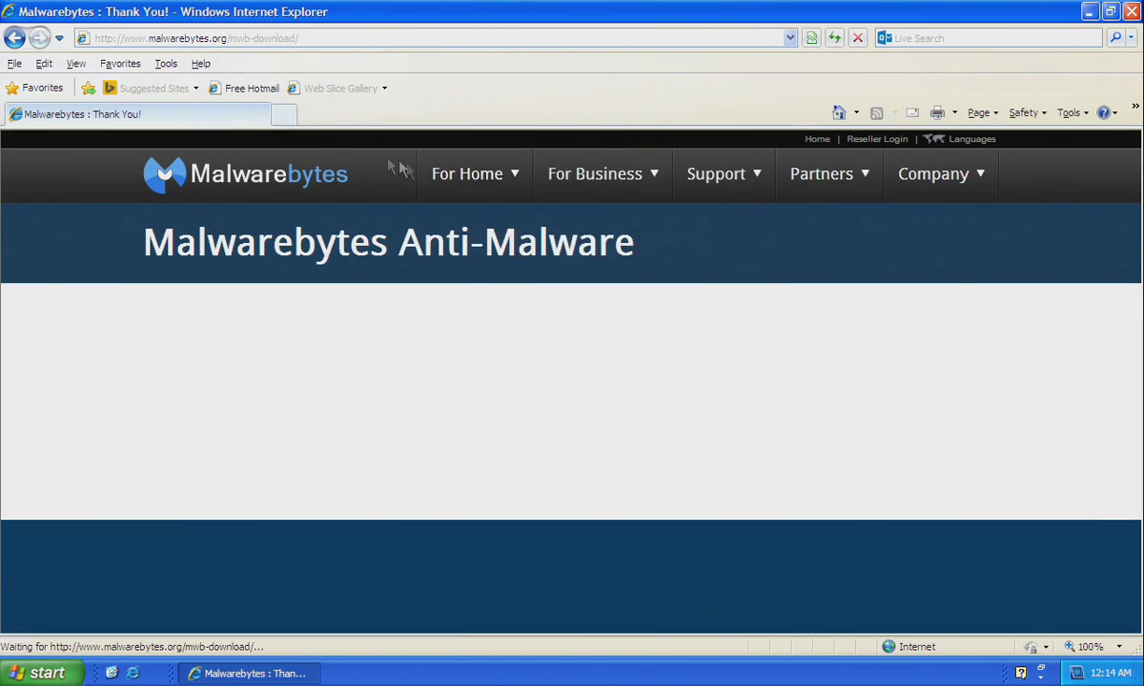
pyautogui.click(617, 352)
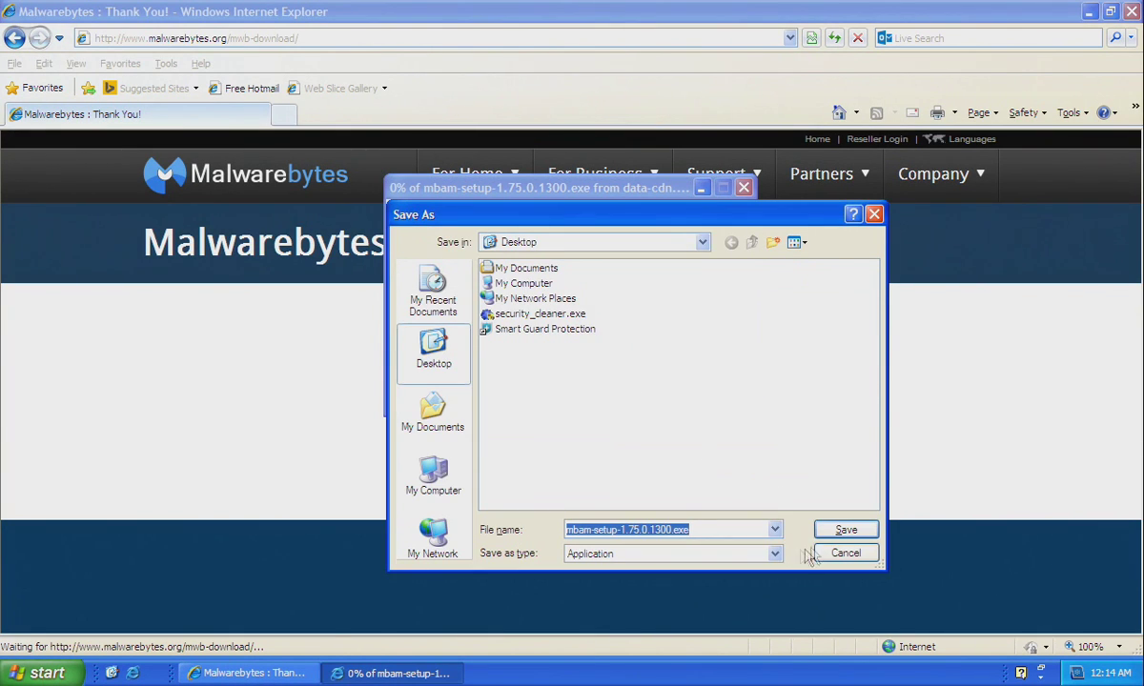
pyautogui.click(833, 531)
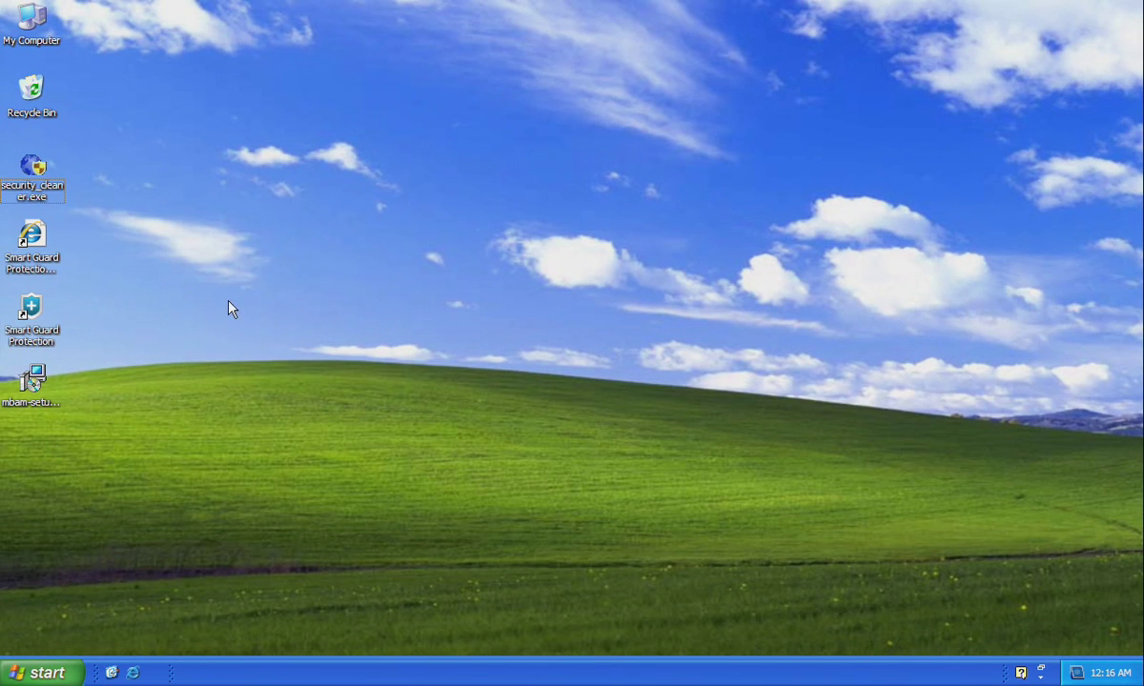
# Install Malwarebytes in English with default folders and tasks, free PRO trial off, then launch it.
pyautogui.doubleClick(31, 381)
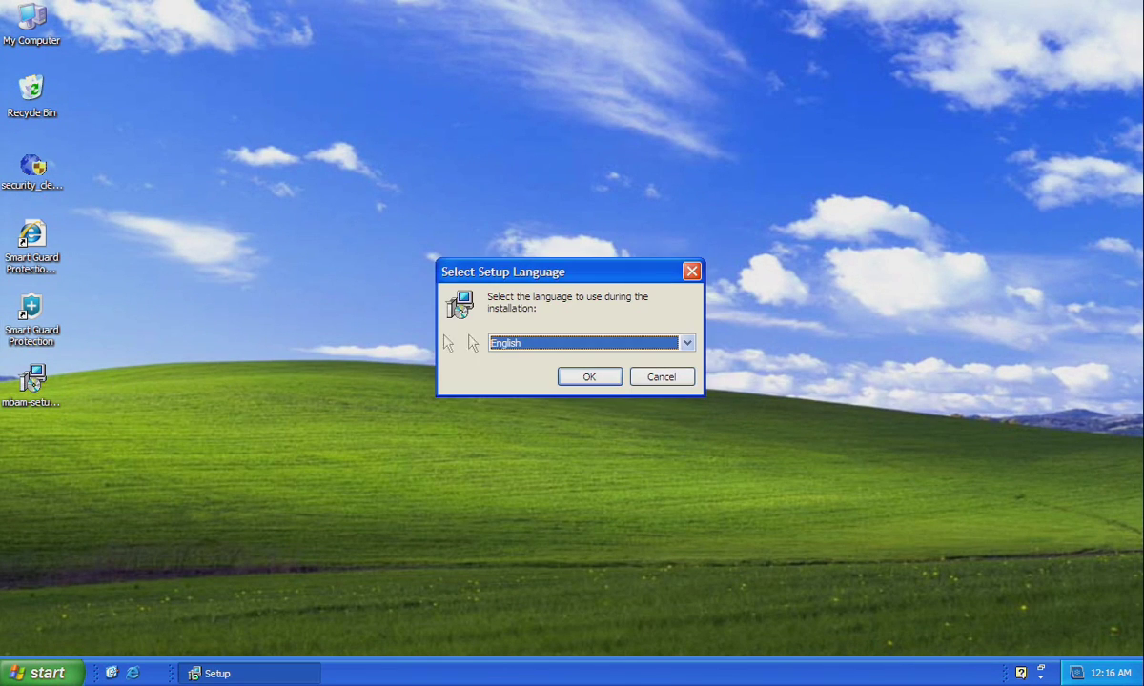
pyautogui.click(576, 380)
pyautogui.click(668, 481)
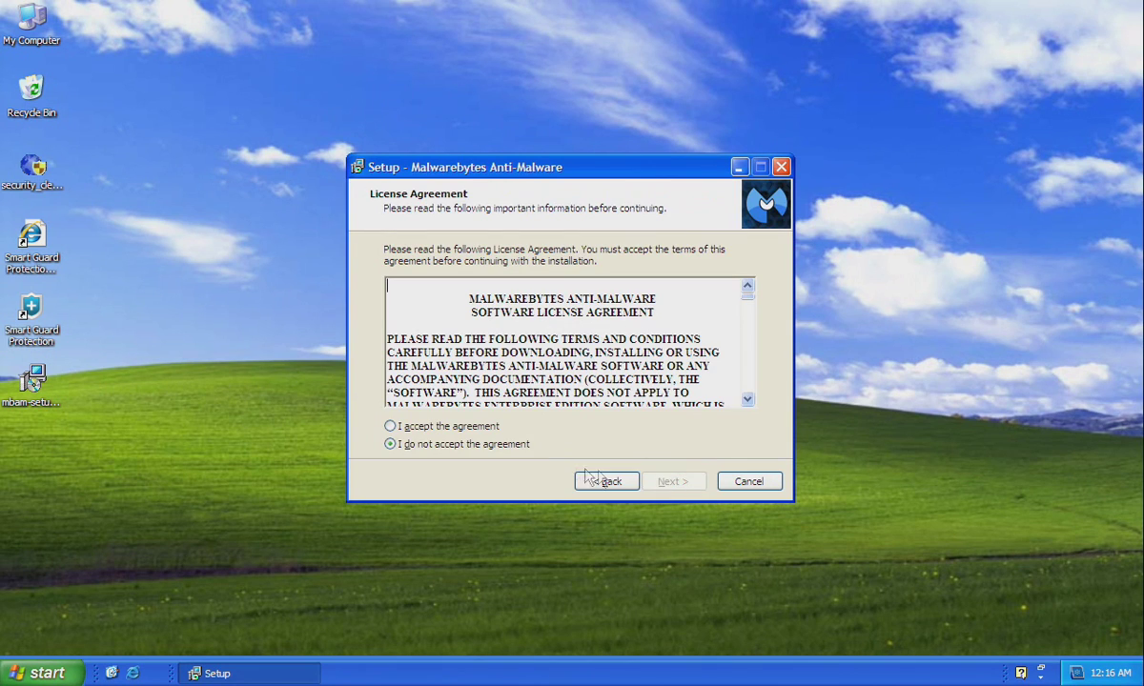
pyautogui.click(491, 426)
pyautogui.click(679, 482)
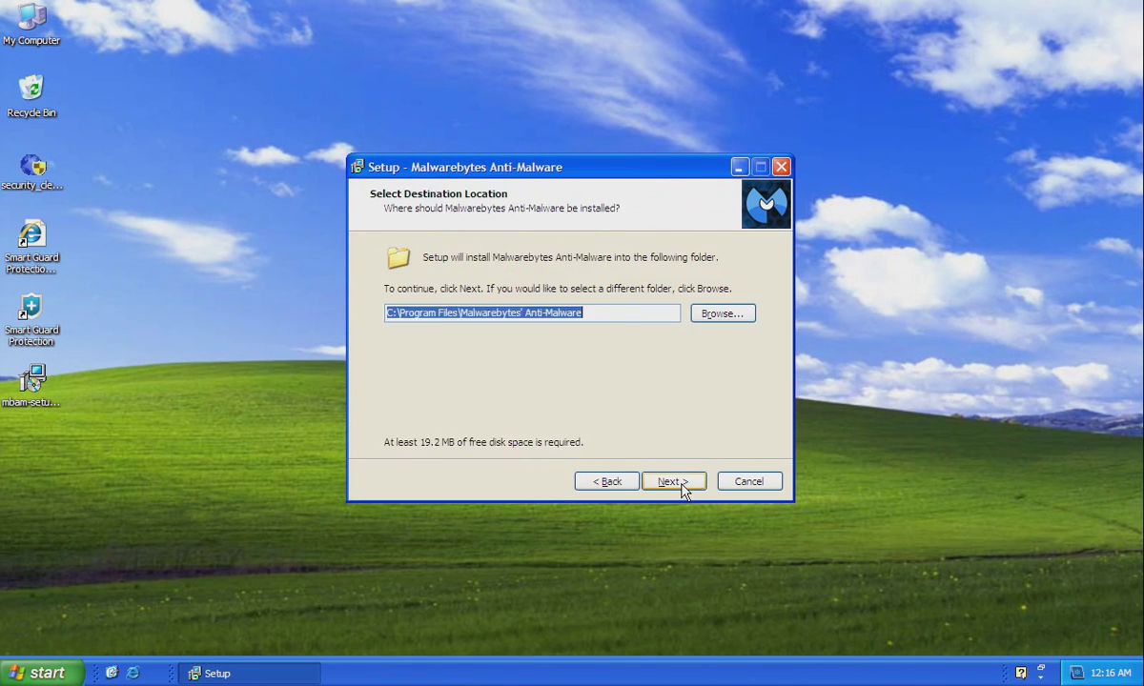
pyautogui.click(678, 483)
pyautogui.click(679, 483)
pyautogui.click(679, 482)
pyautogui.click(678, 482)
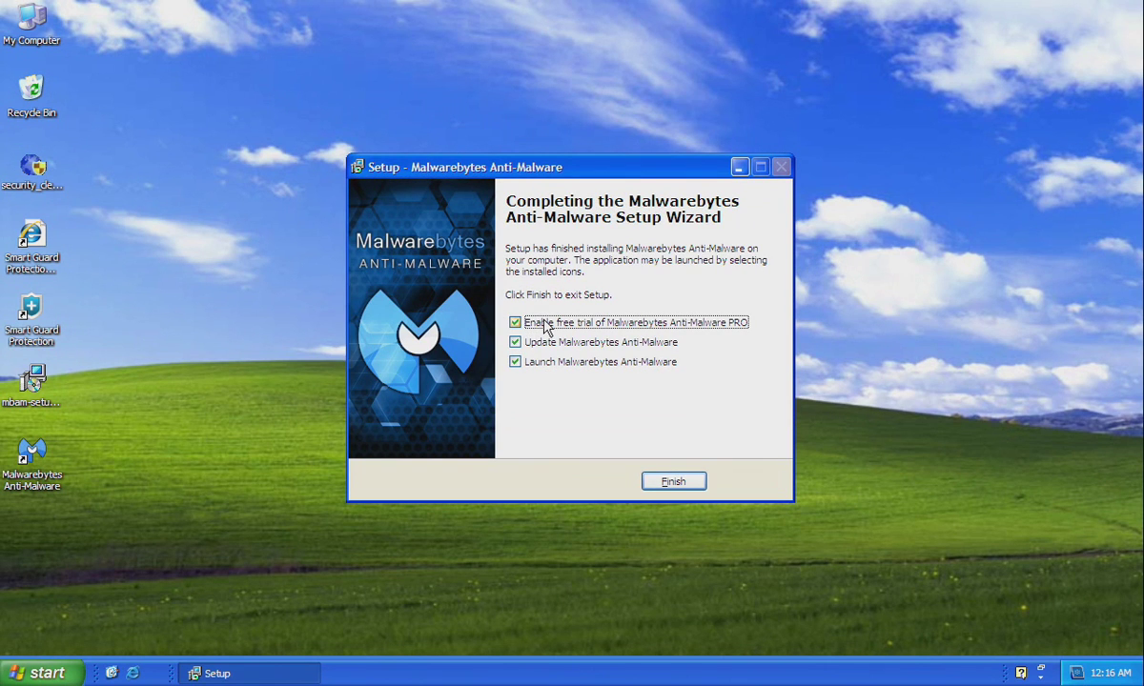
pyautogui.click(546, 325)
pyautogui.click(678, 483)
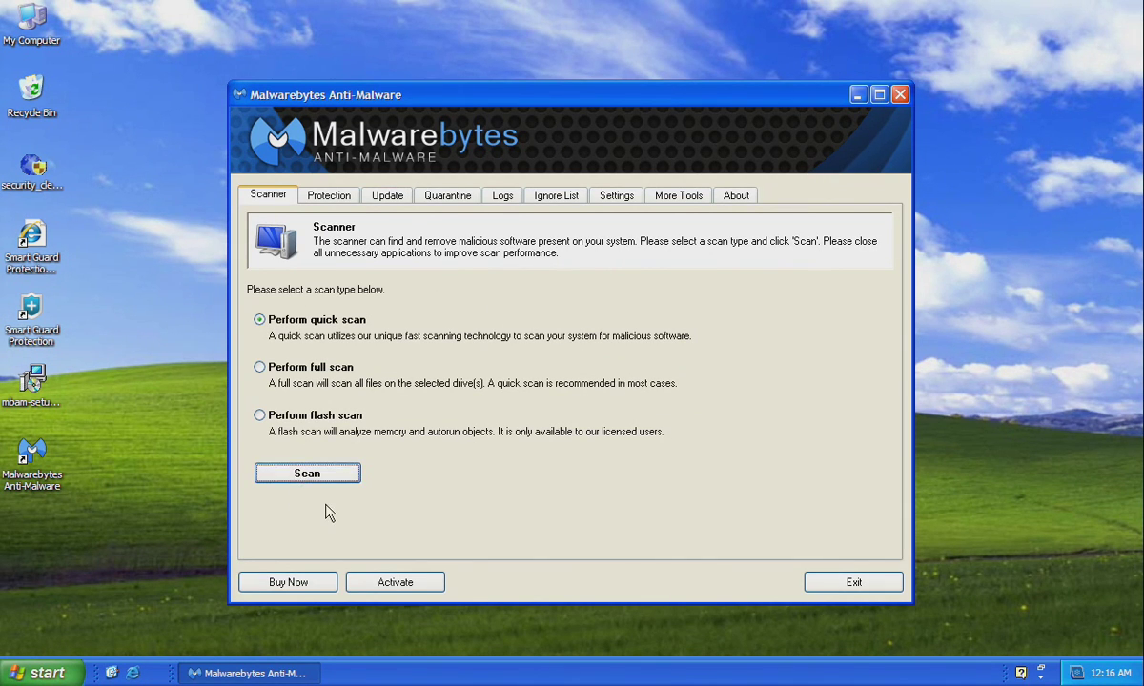
# Quick-scan the system, remove all 9 detected threats, and close the removal log.
pyautogui.click(342, 477)
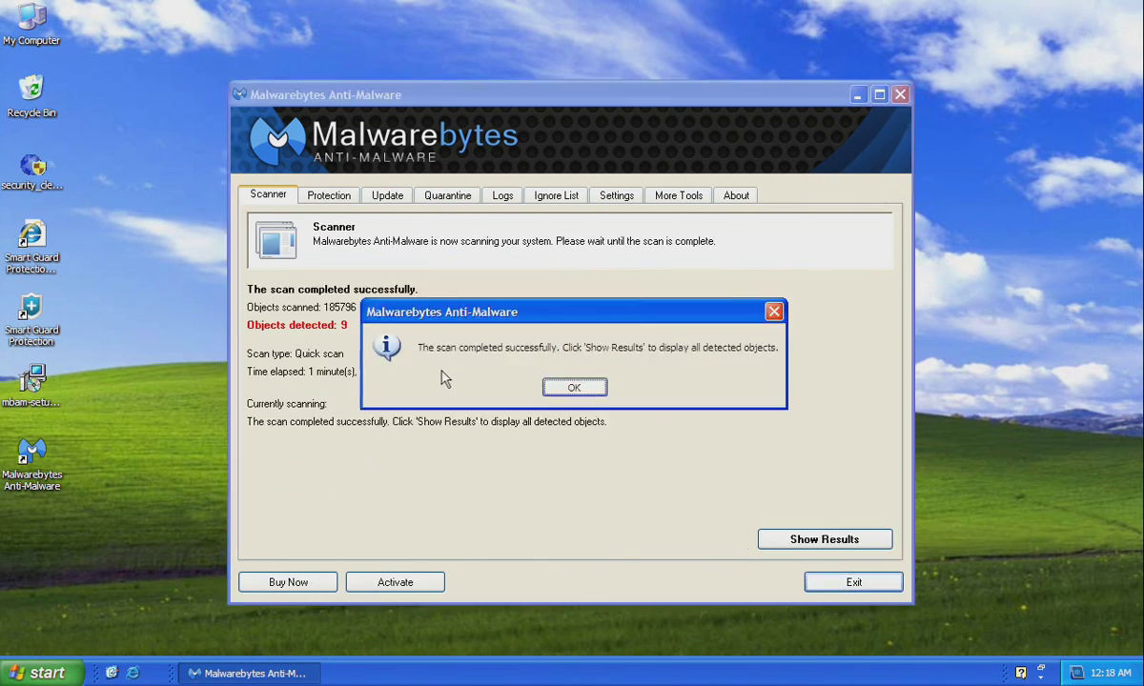
pyautogui.click(575, 389)
pyautogui.click(820, 548)
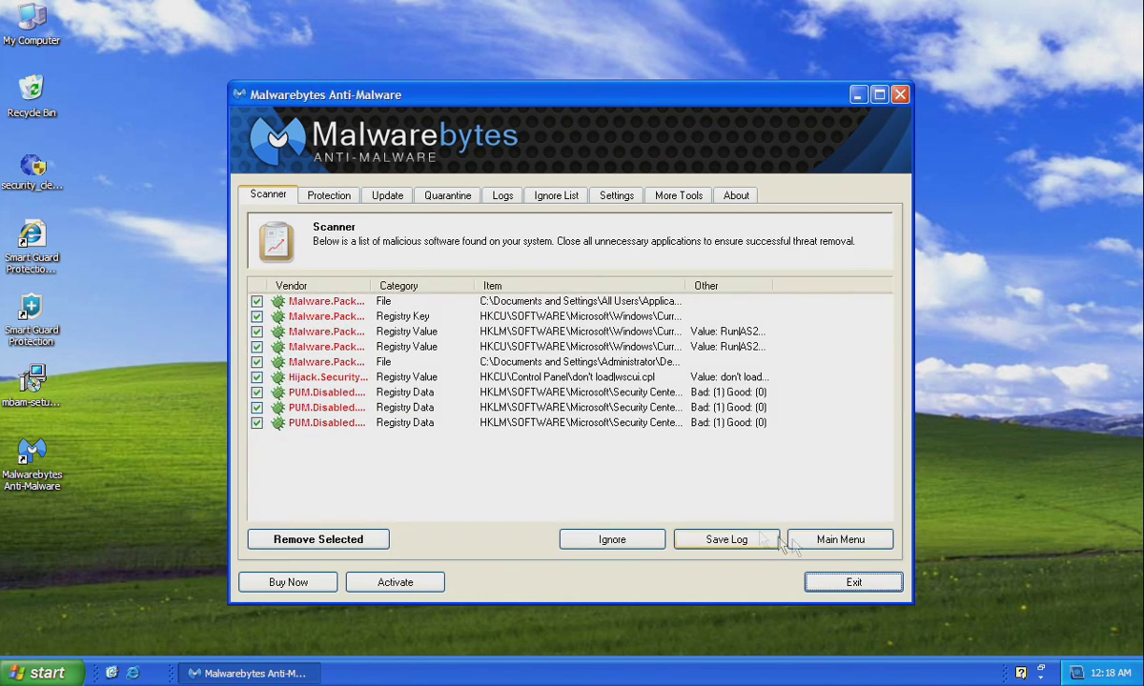
pyautogui.click(318, 539)
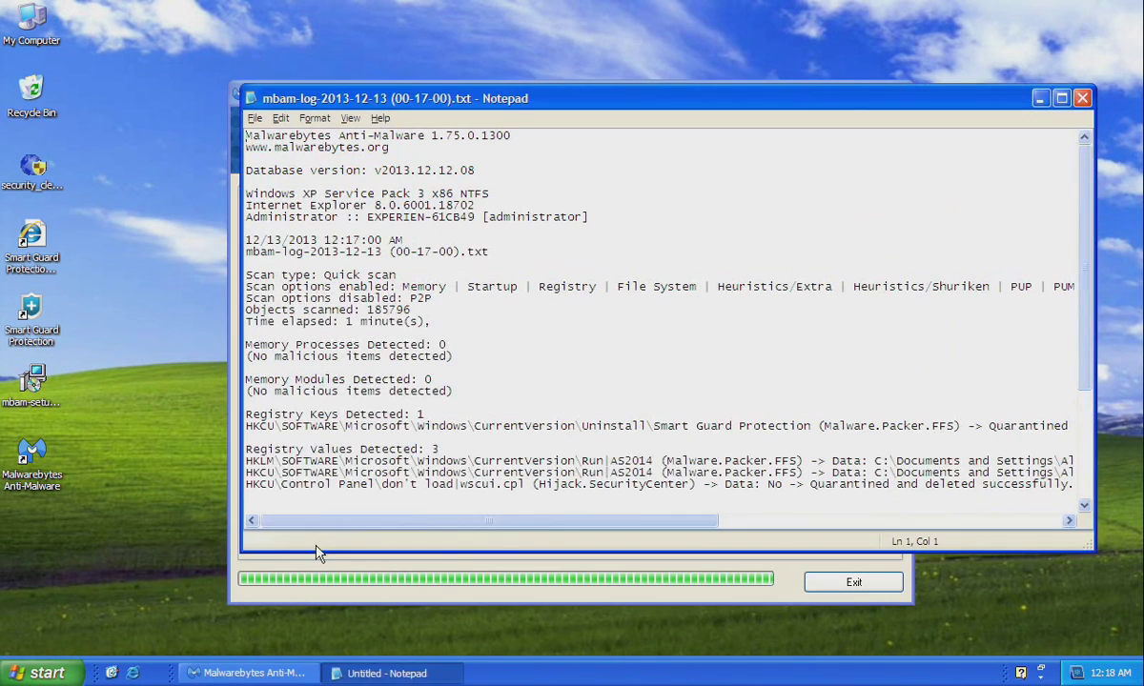
pyautogui.click(1083, 99)
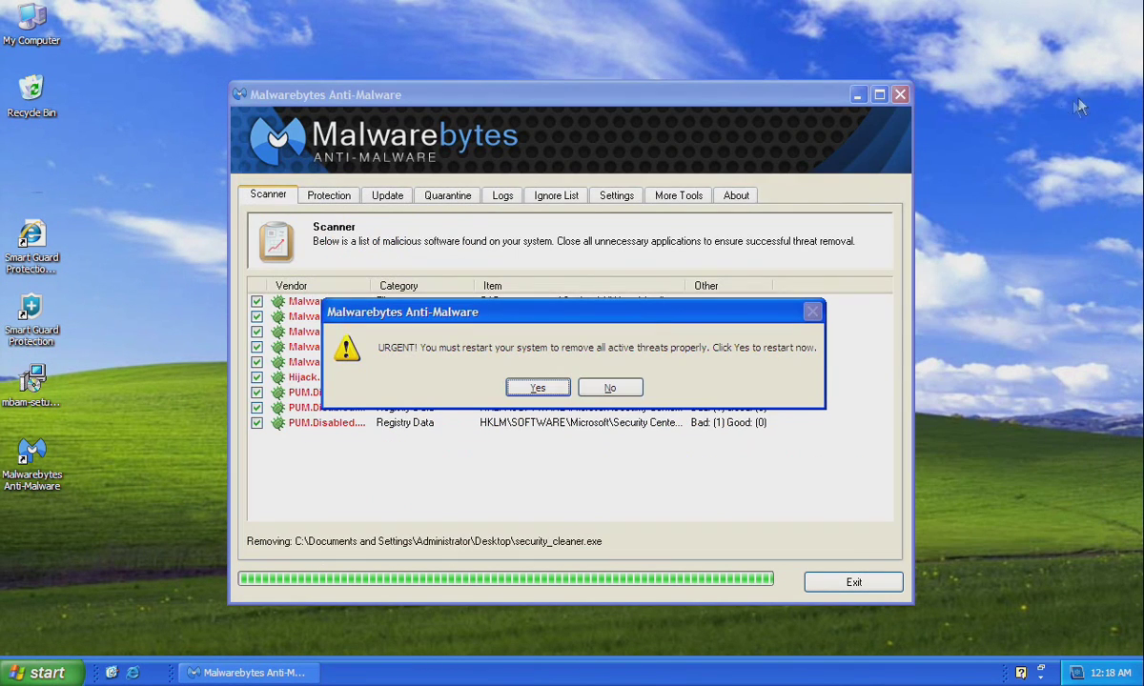